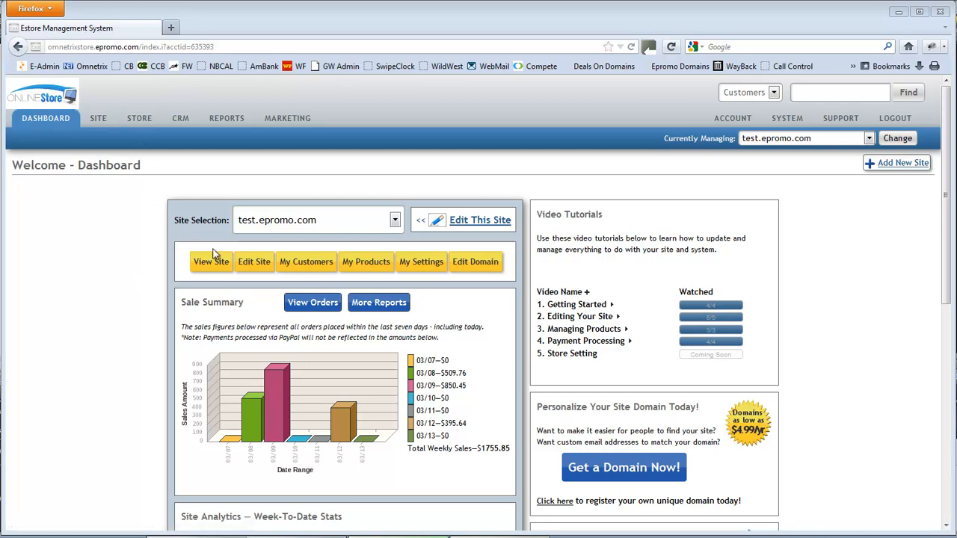
Open the store settings and set inventory display to Yes, site password protection to No and new registrations to Yes
click(421, 263)
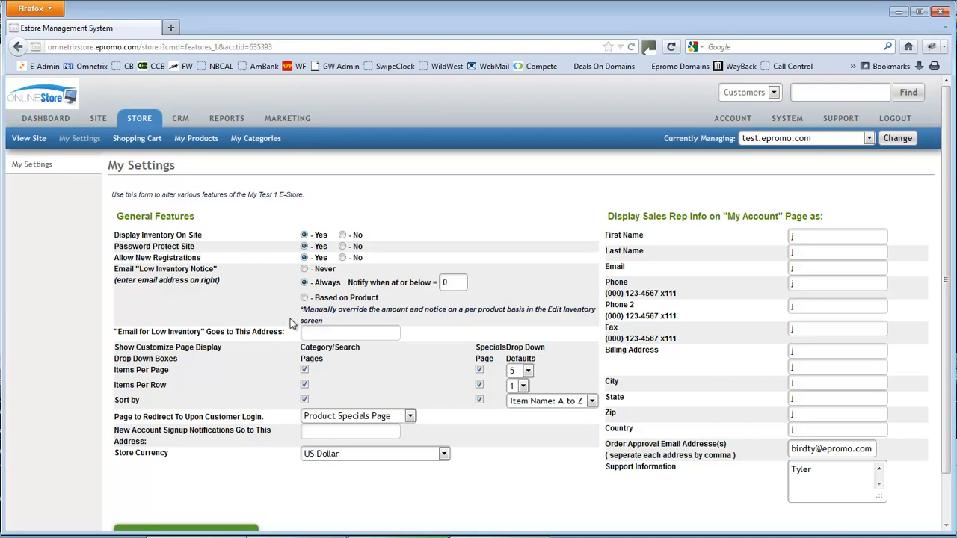
click(344, 235)
click(304, 235)
click(342, 246)
click(303, 256)
drag(595, 216, 750, 488)
click(751, 489)
Choose US Dollar as the store currency and look through the other available currencies
scroll(374, 471, down, 1)
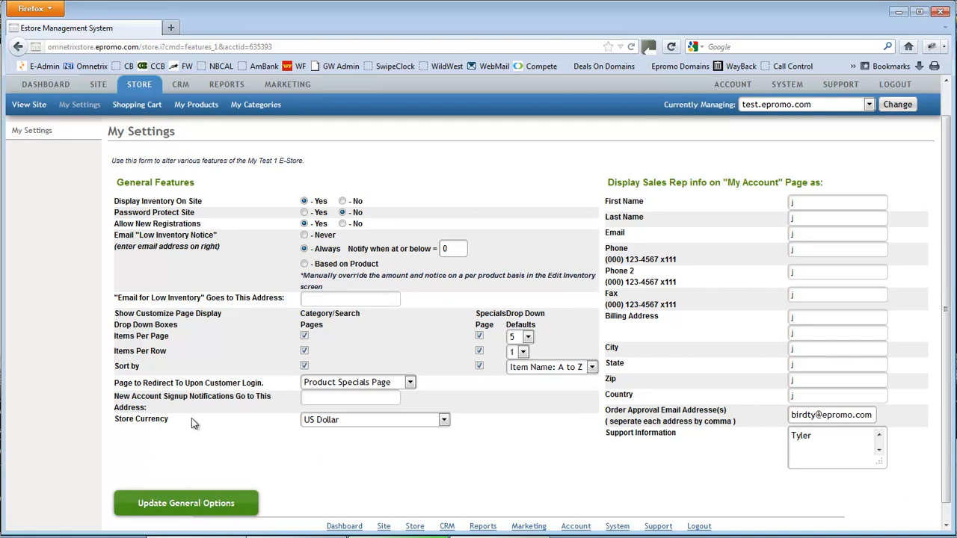
drag(119, 420, 158, 420)
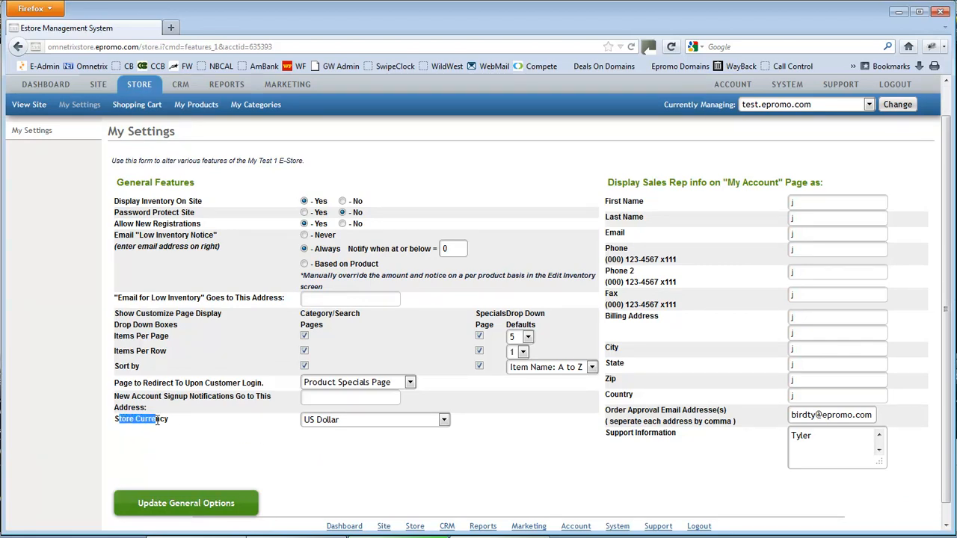
click(373, 422)
scroll(359, 317, down, 2)
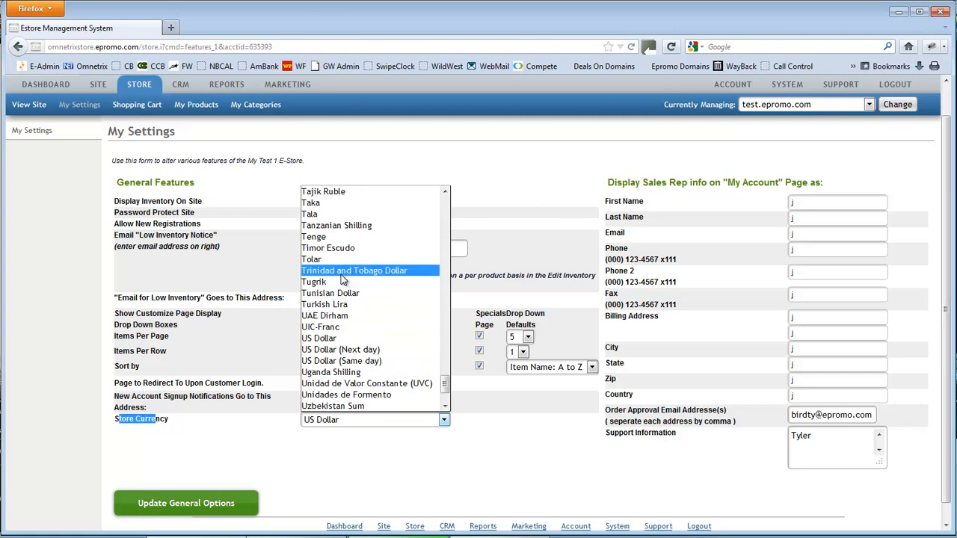
click(338, 338)
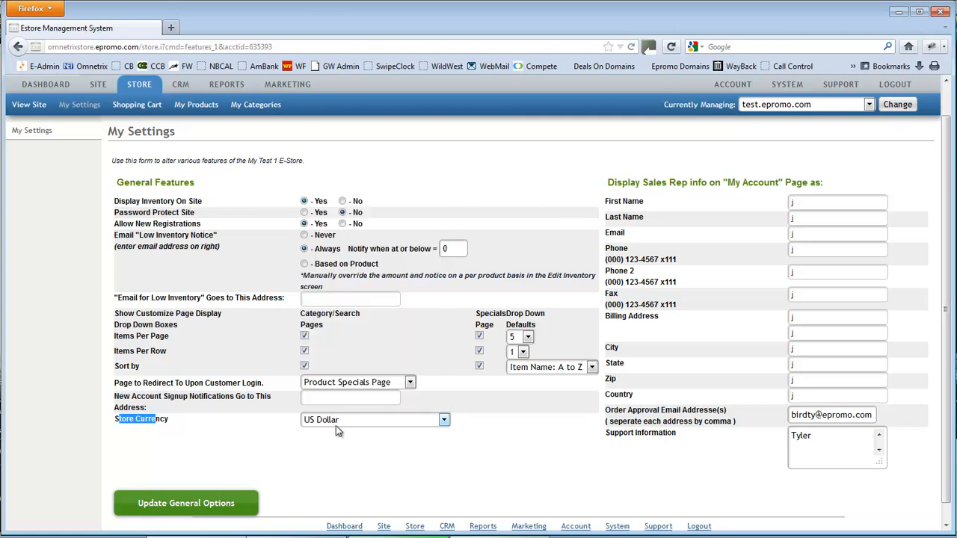
click(366, 423)
scroll(371, 316, up, 4)
scroll(372, 312, down, 3)
scroll(372, 312, down, 4)
click(552, 448)
Check the display drop-downs on the Discount Truck Bed Covers site, and set the store's default sort order to Price: Low to High
click(311, 537)
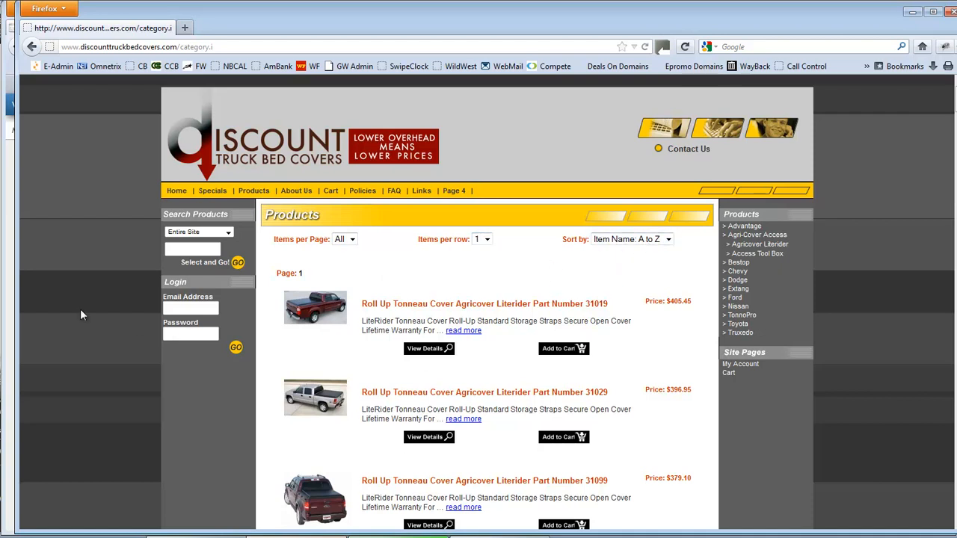
click(14, 313)
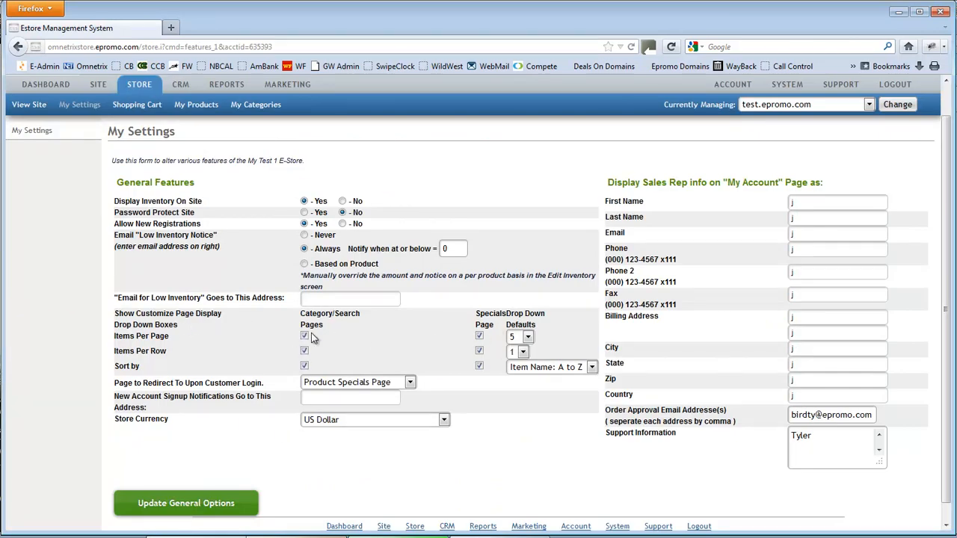
click(515, 373)
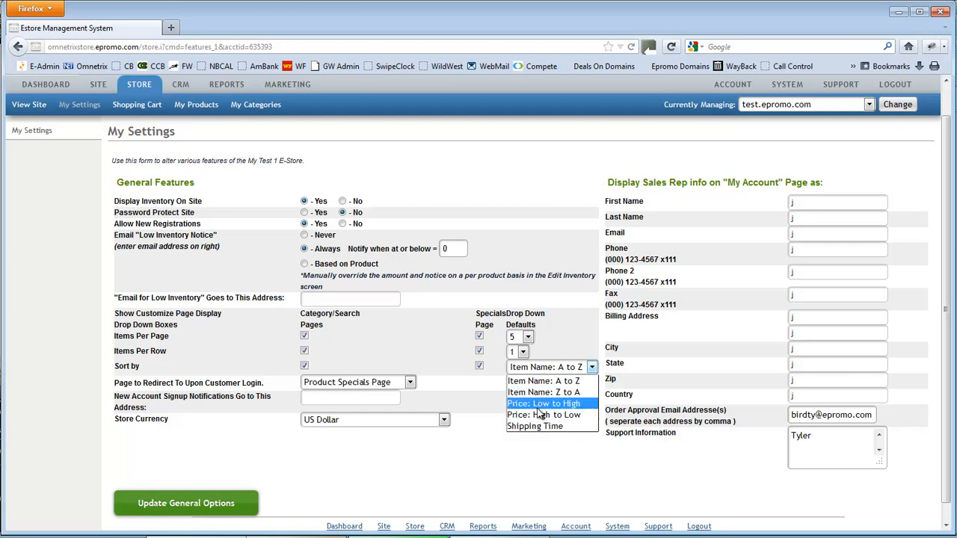
click(538, 404)
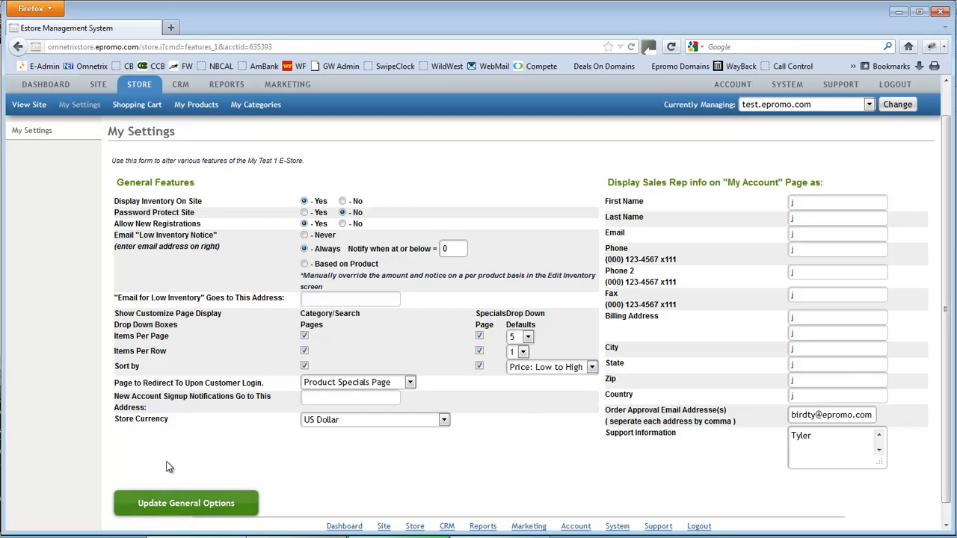
Switch to the Discount Truck Bed Covers site, show three items per row, review the product grid and return to the store settings
click(316, 537)
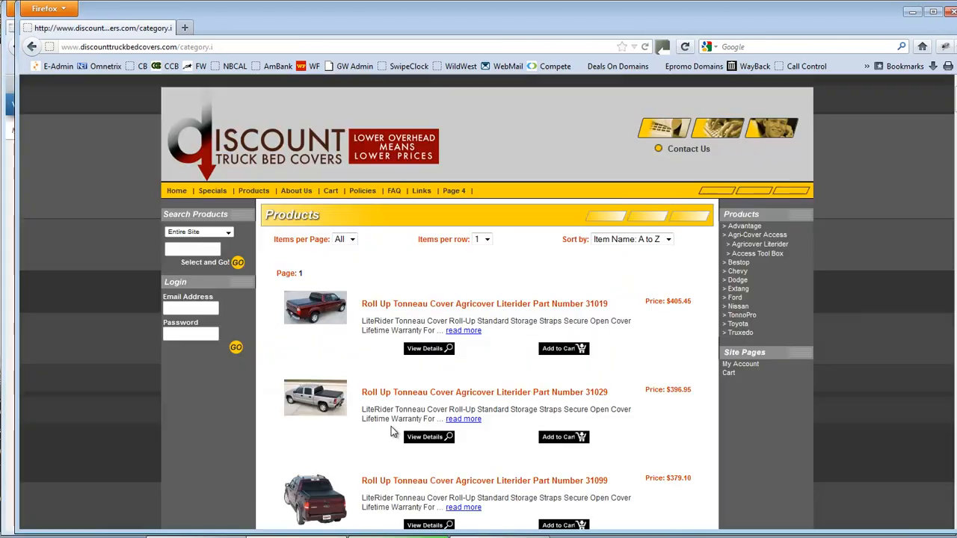
click(482, 240)
click(478, 271)
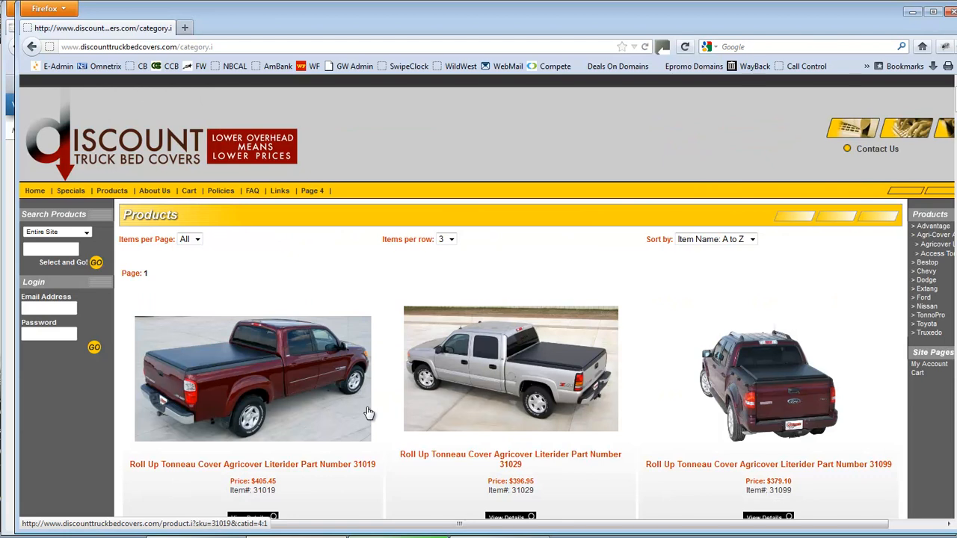
scroll(368, 414, down, 8)
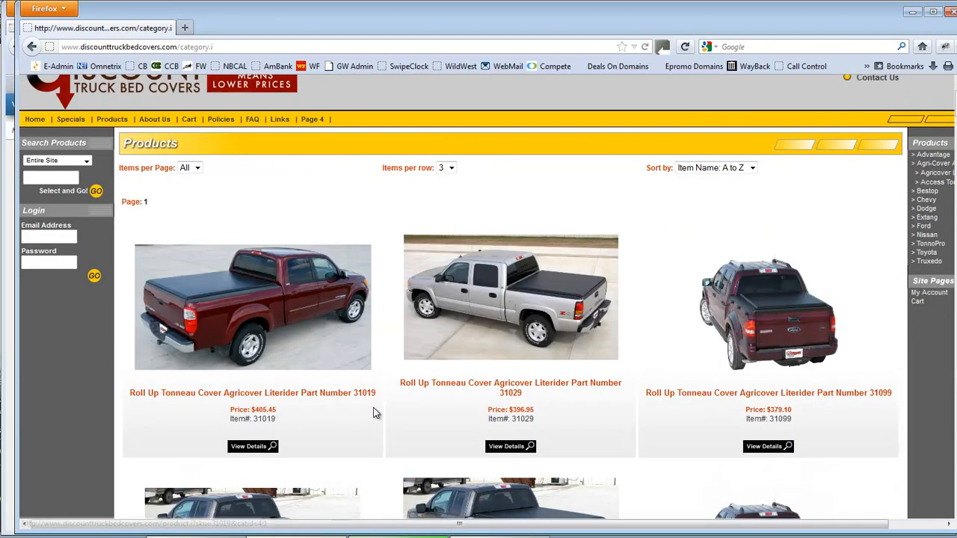
scroll(375, 414, down, 12)
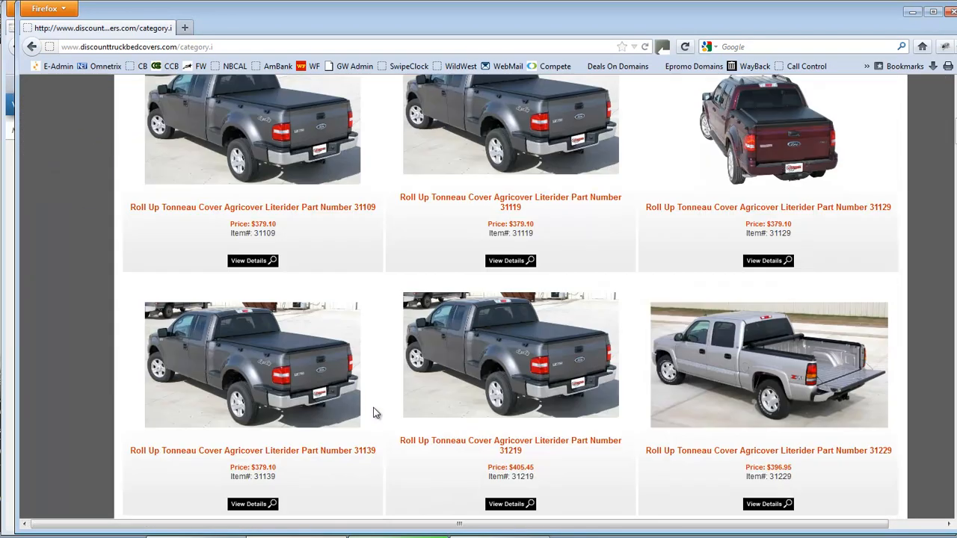
scroll(375, 413, up, 6)
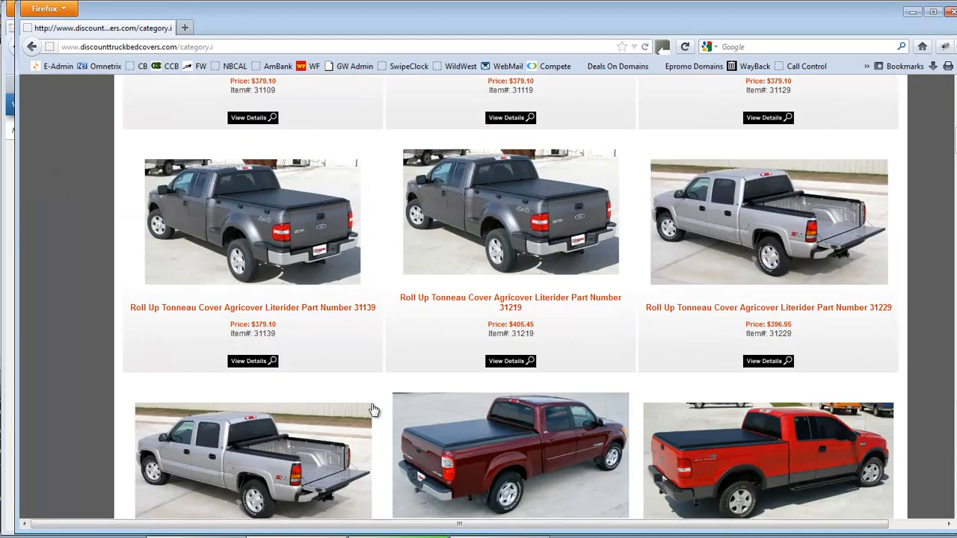
scroll(318, 359, up, 14)
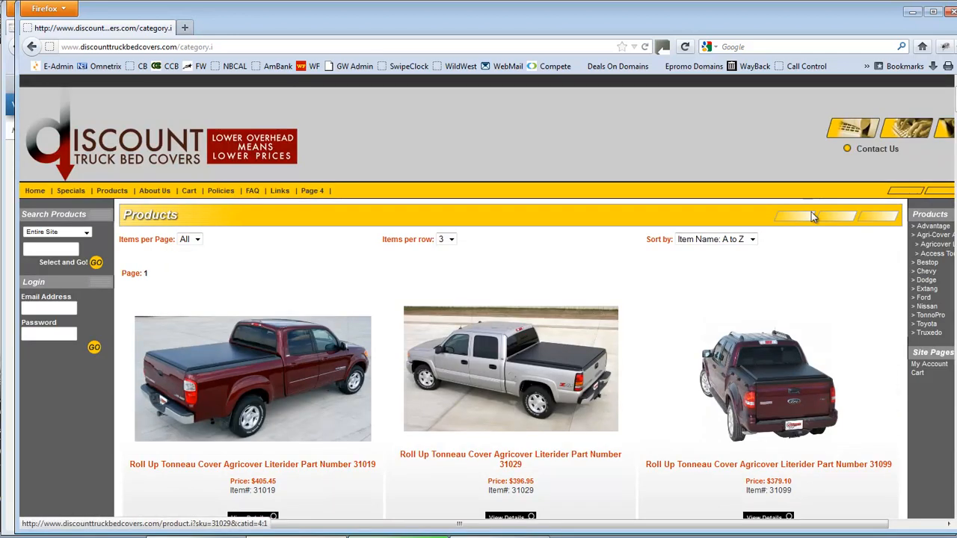
click(14, 293)
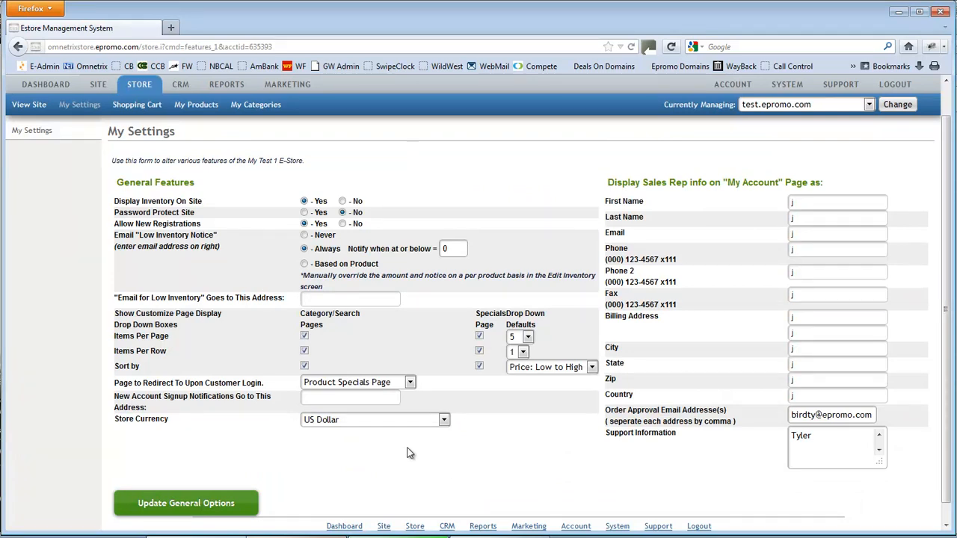
Open the shopping cart's General Options to review the registration, inventory, receipt and checkout settings
scroll(367, 453, up, 1)
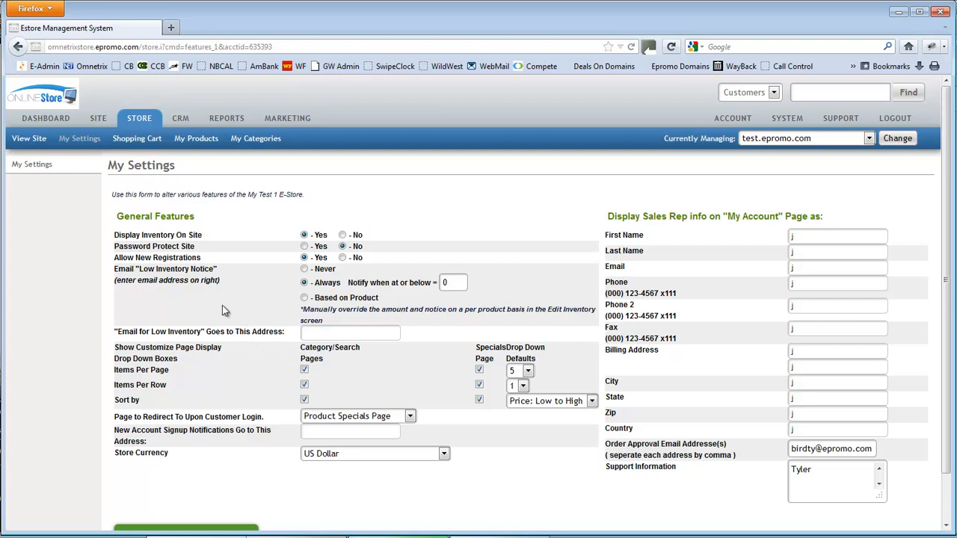
click(131, 140)
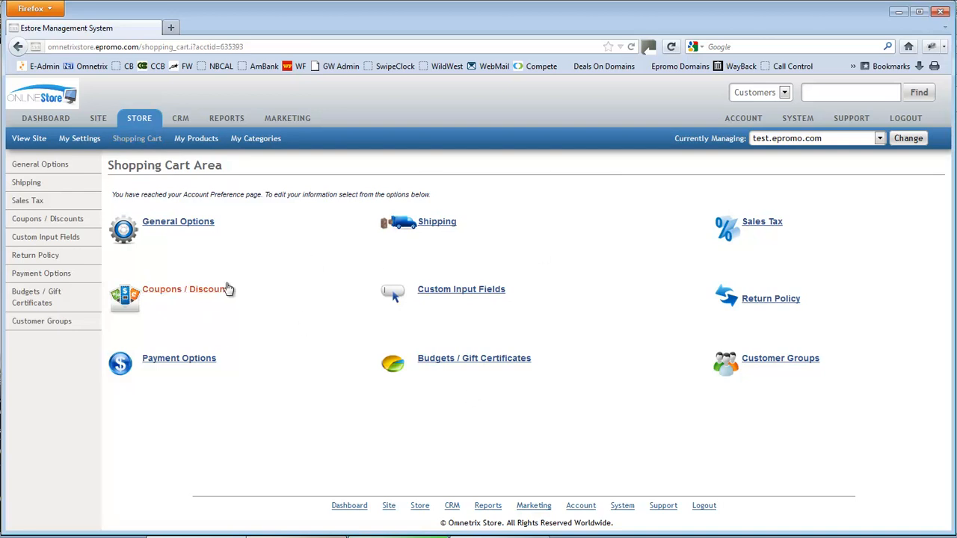
click(163, 223)
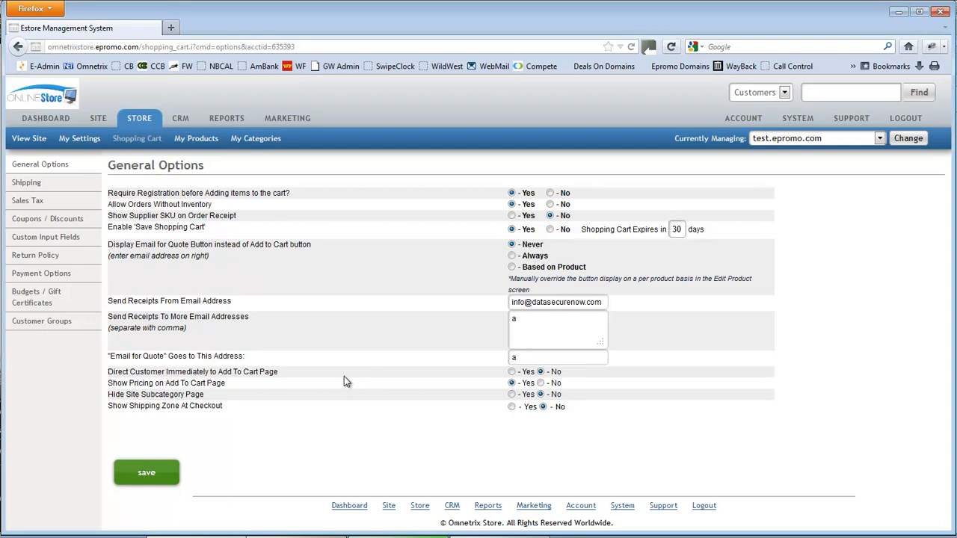
Return to the shopping cart area and open its shipping options
click(138, 139)
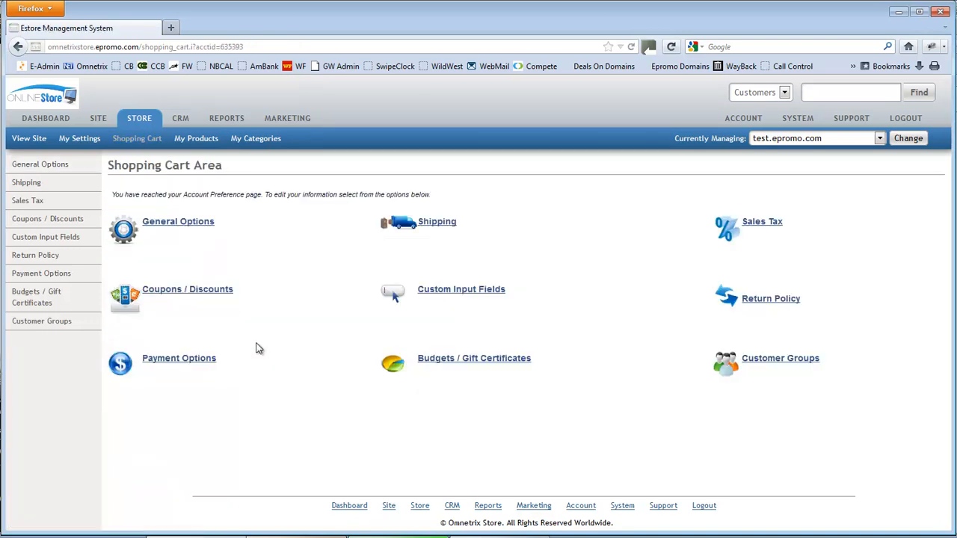
click(428, 230)
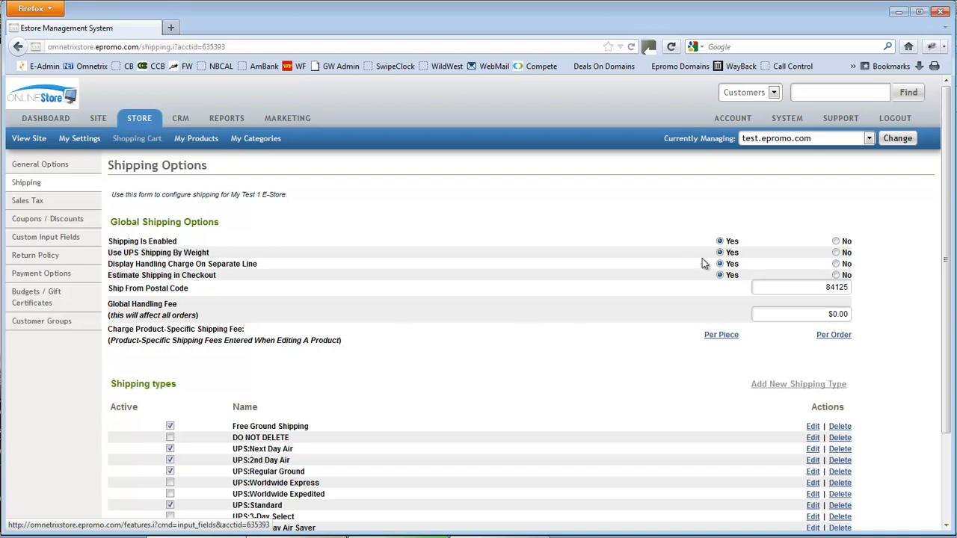
Switch UPS shipping by weight to No to view the remaining shipping types, and restore it to Yes
click(836, 252)
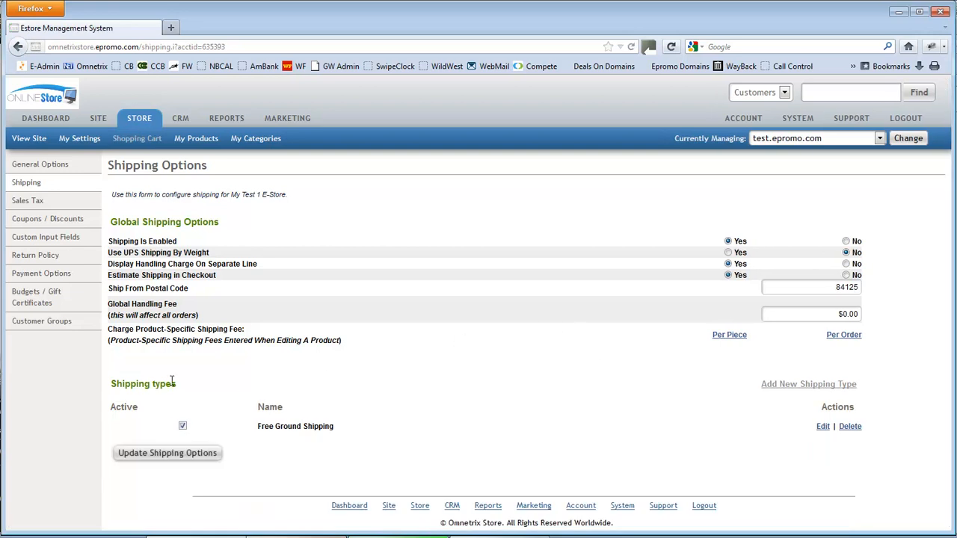
click(786, 386)
click(728, 252)
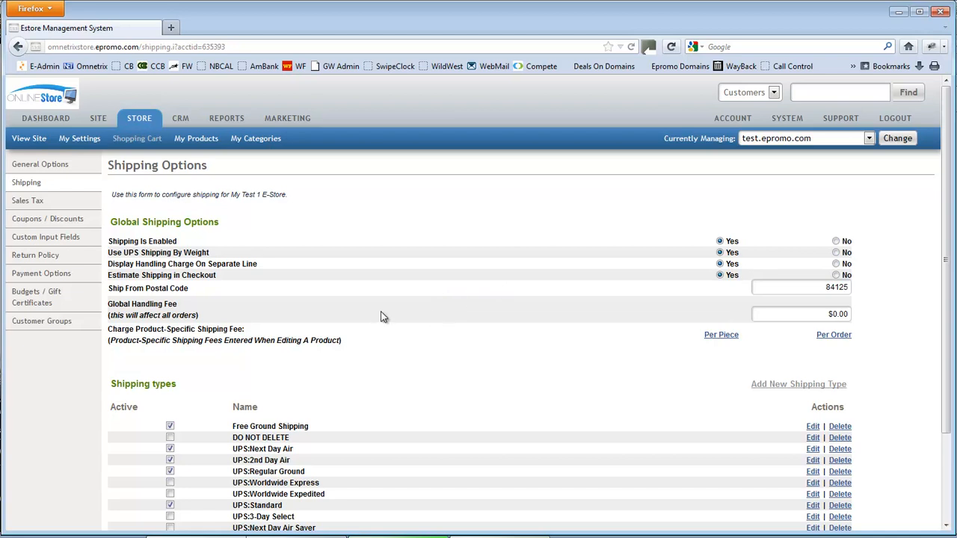
Examine the ship-from postal code and the rest of the global shipping options
drag(820, 289, 847, 288)
drag(848, 287, 823, 287)
drag(355, 346, 108, 240)
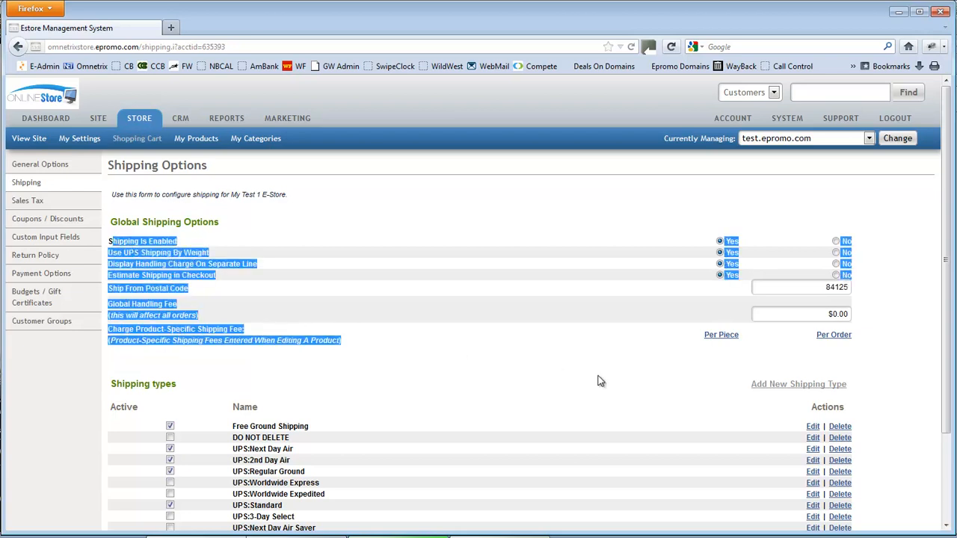
click(549, 366)
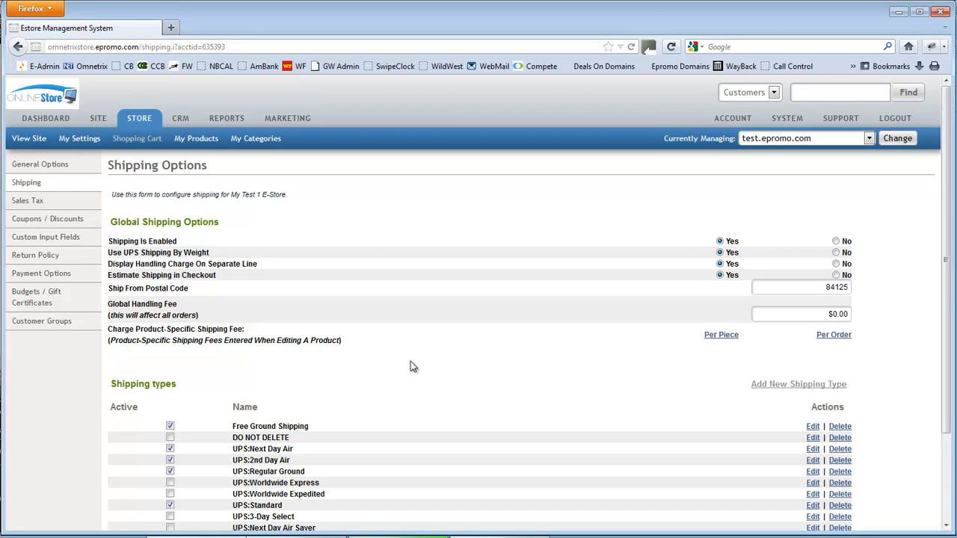
Activate all the shipping types that are still inactive, from DO NOT DELETE through UPS:Express Saver, keeping UPS:Regular Ground active
scroll(406, 387, down, 1)
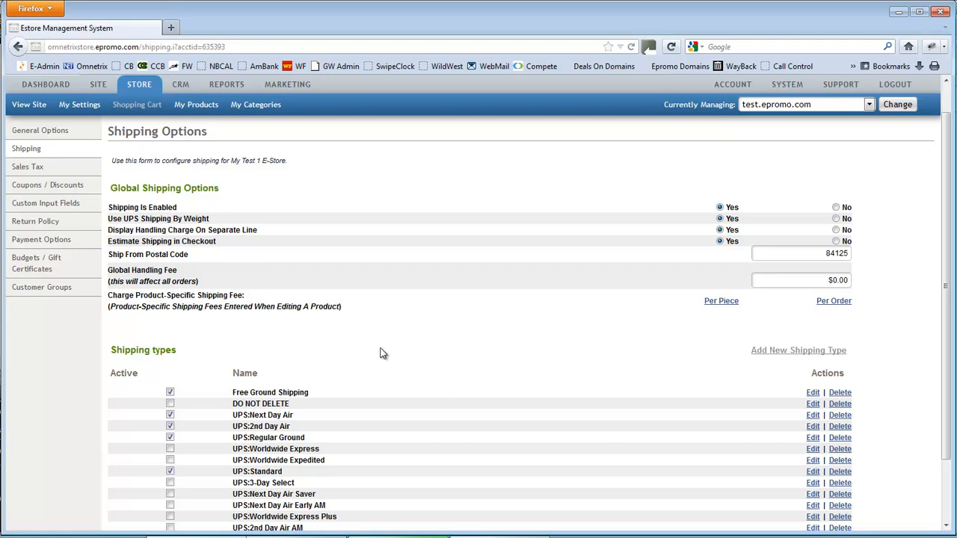
scroll(400, 399, down, 2)
scroll(400, 400, down, 2)
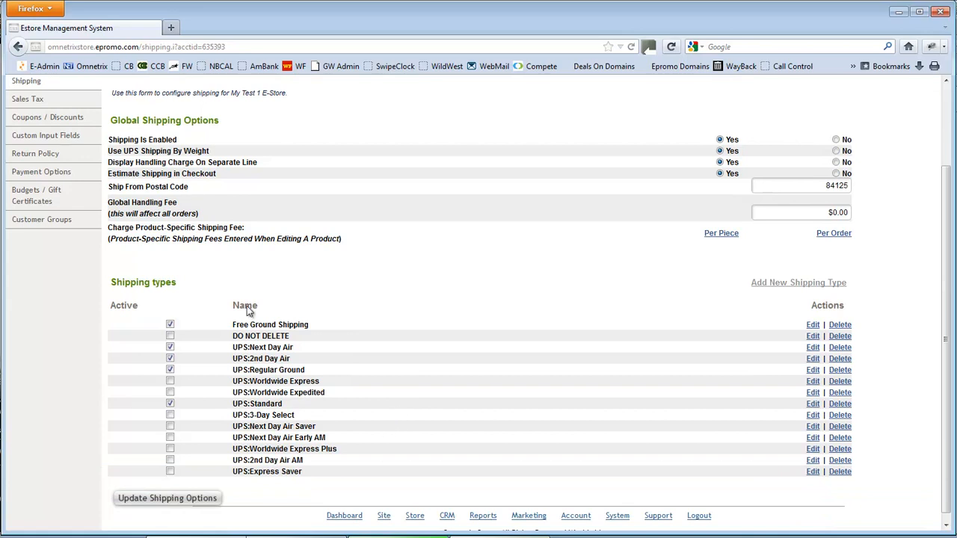
click(170, 337)
click(170, 370)
click(170, 381)
click(170, 392)
click(170, 415)
click(170, 426)
click(170, 437)
click(169, 449)
click(169, 460)
click(169, 470)
drag(237, 370, 302, 369)
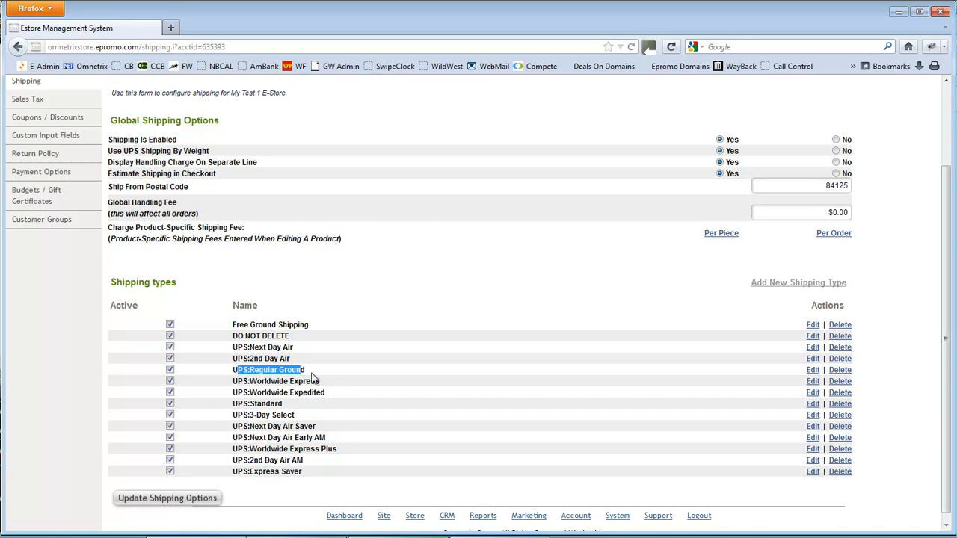
click(373, 373)
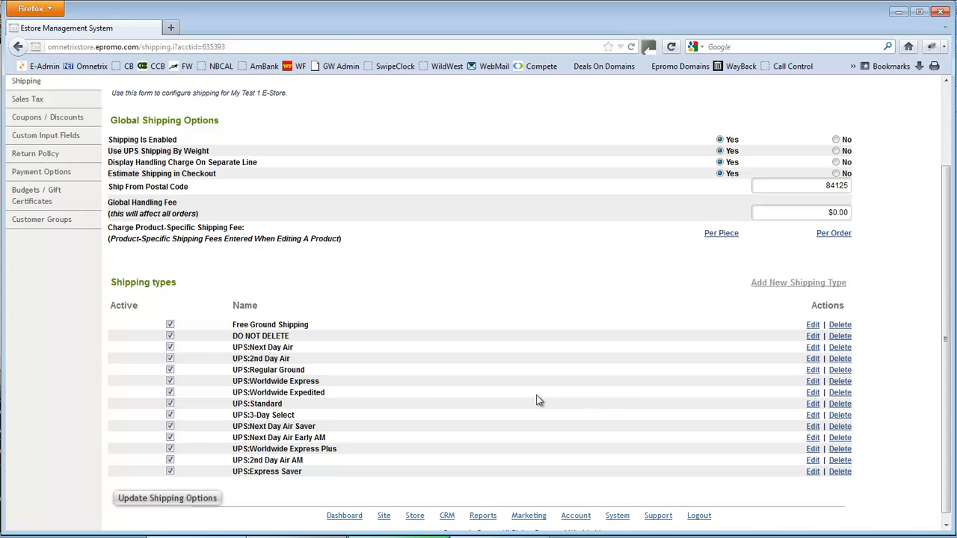
Open the shopping cart's sales tax settings, enable tax for the e-store and turn on tax estimation in checkout
scroll(486, 431, up, 3)
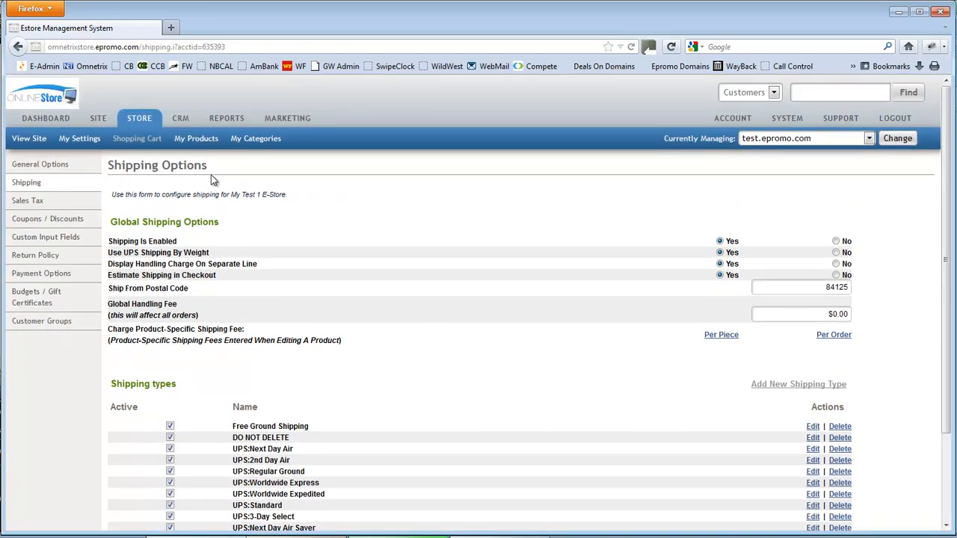
click(137, 138)
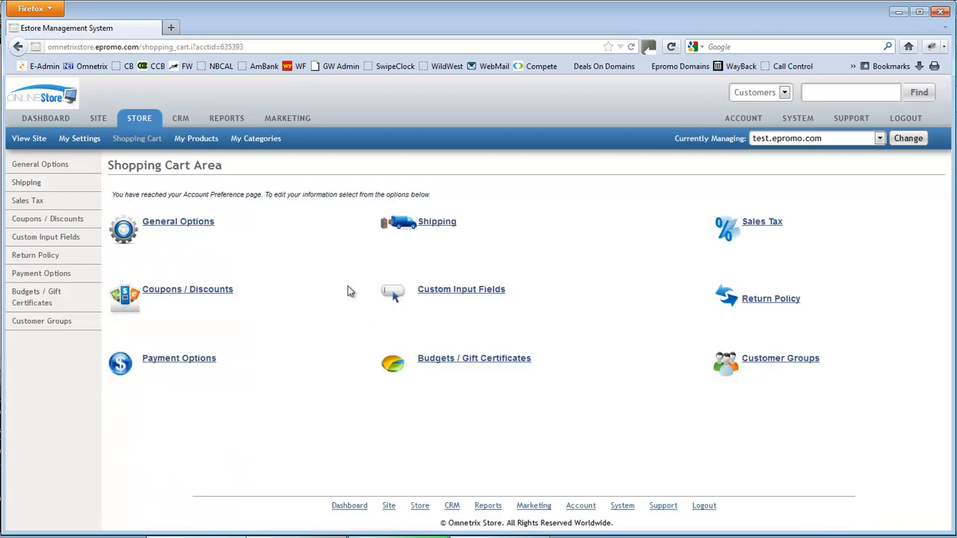
click(755, 228)
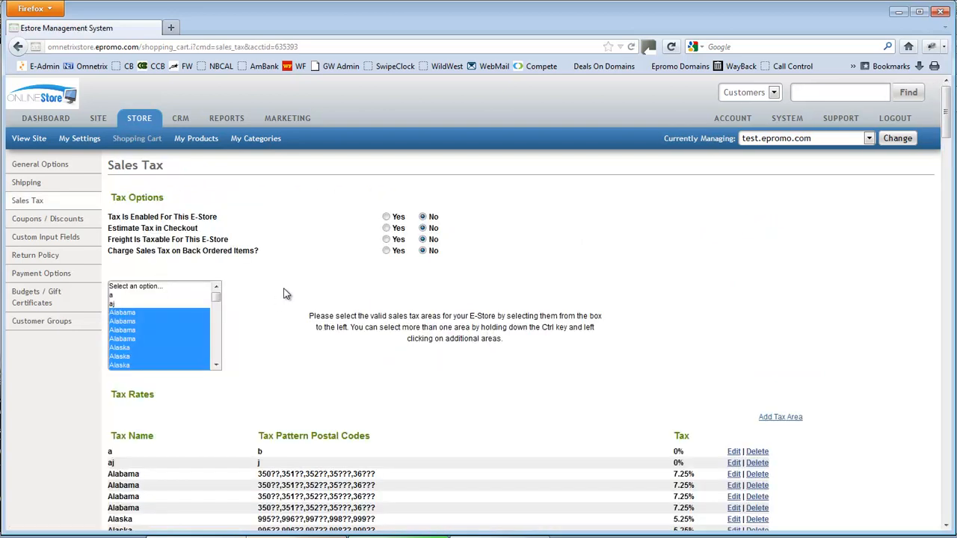
click(385, 216)
click(387, 229)
Examine the selected sales tax areas and the tax rates table, including the postal code patterns and rate for California - Bay Area
scroll(389, 379, down, 3)
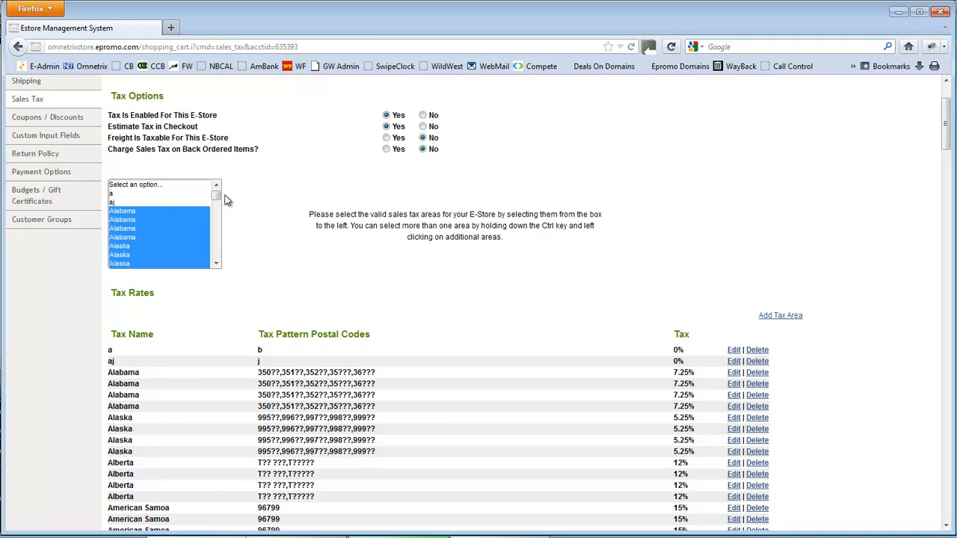
scroll(141, 237, down, 8)
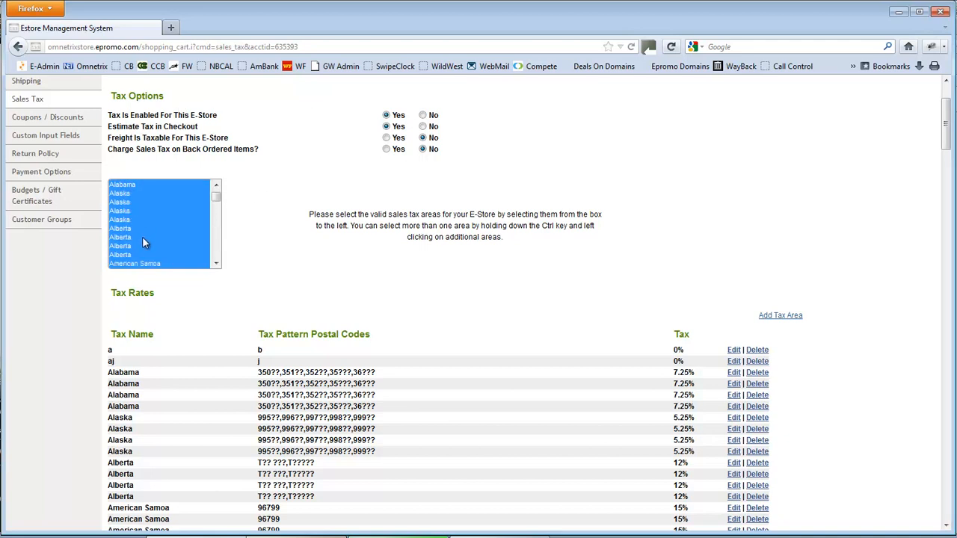
scroll(142, 236, down, 6)
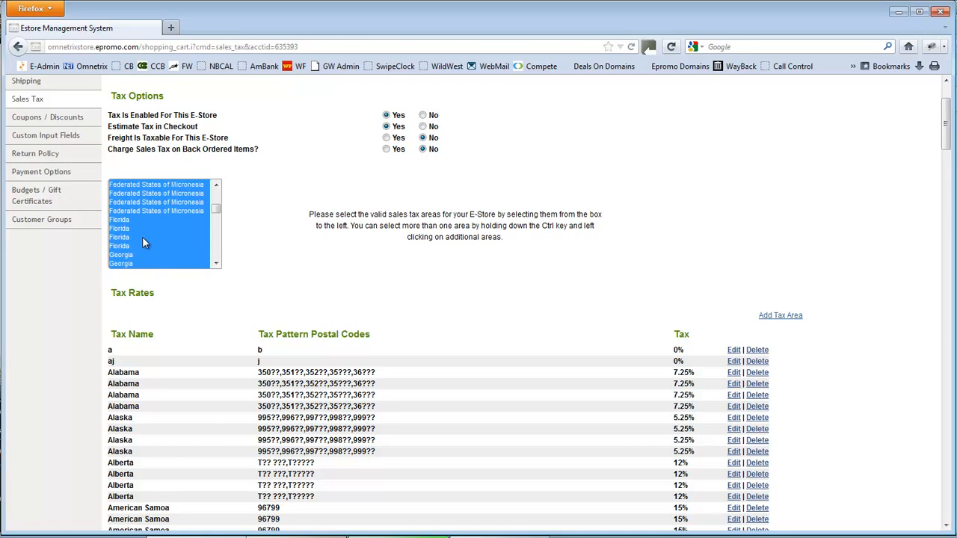
scroll(199, 406, down, 3)
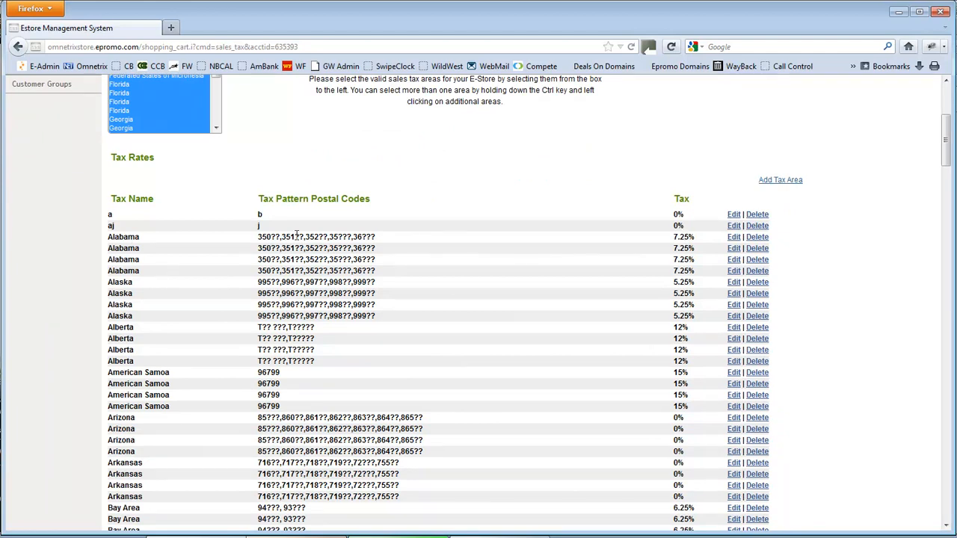
drag(258, 236, 377, 239)
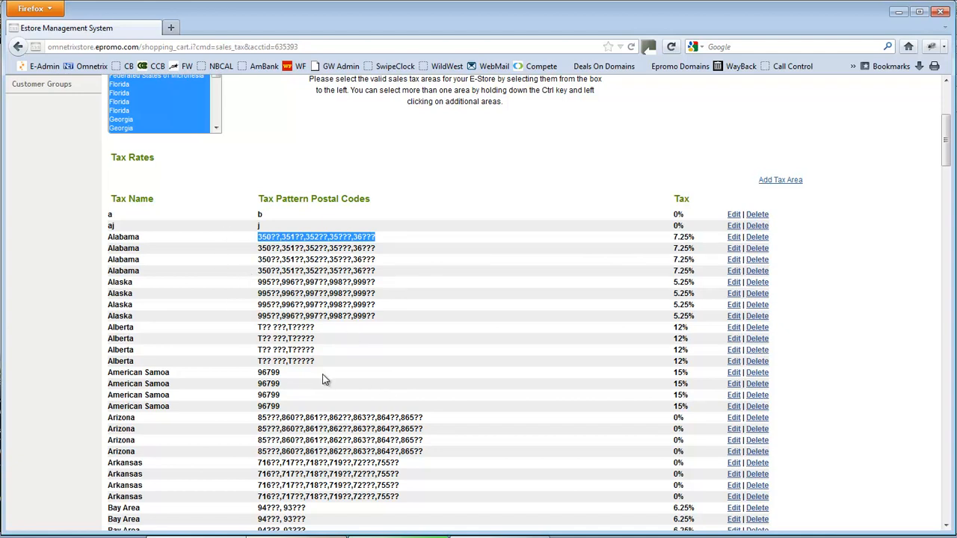
scroll(325, 377, down, 3)
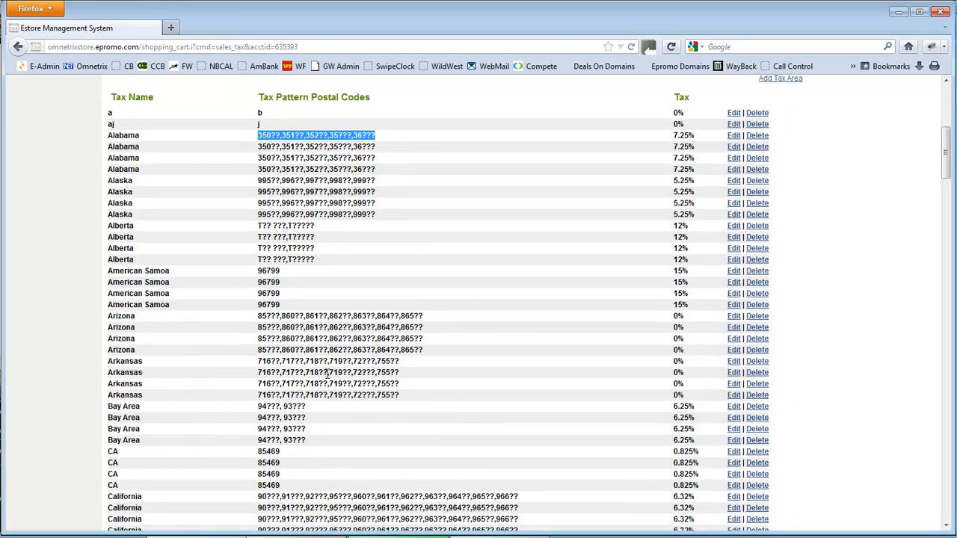
scroll(327, 378, down, 4)
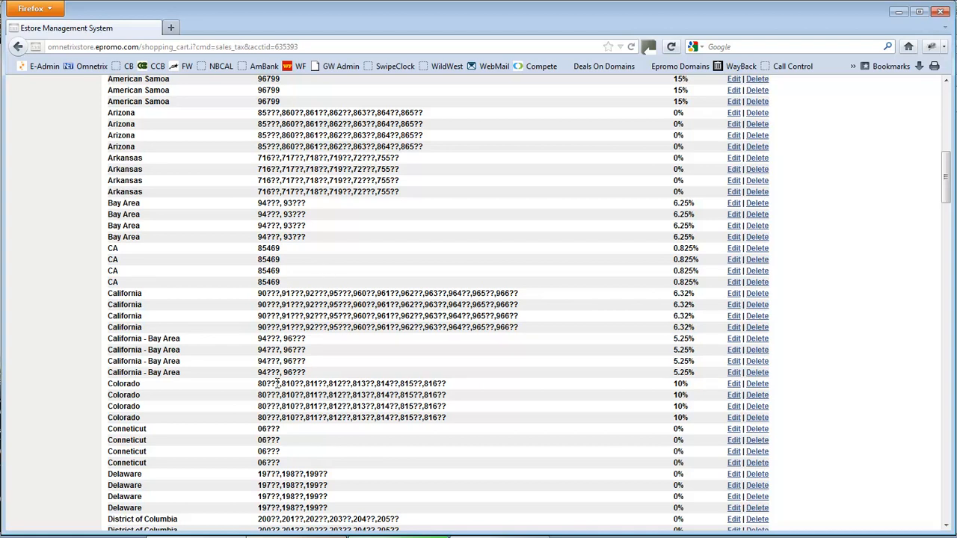
drag(267, 361, 279, 362)
drag(257, 361, 281, 361)
drag(697, 361, 672, 363)
scroll(366, 457, down, 2)
scroll(366, 462, down, 1)
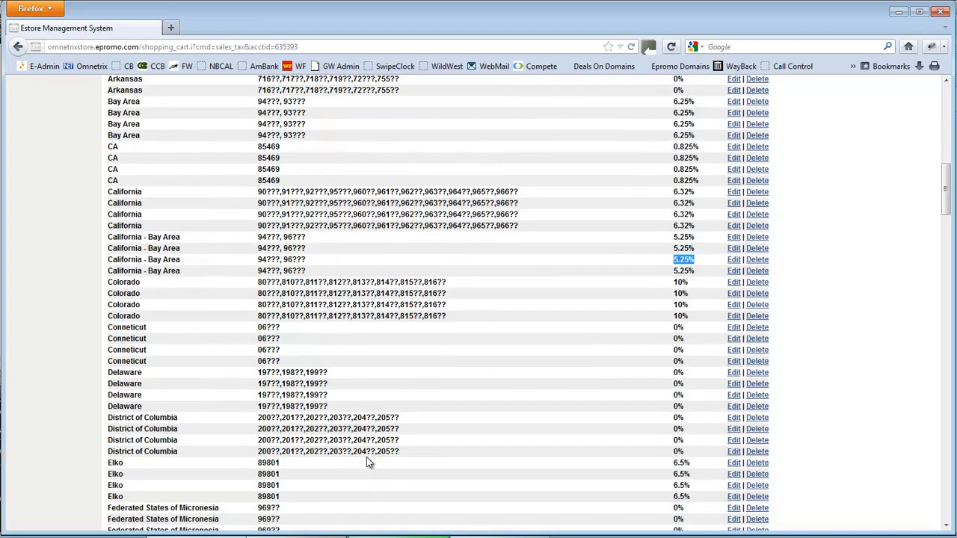
Edit the last Delaware tax area to use pattern 19787,198??,199?? and a tax percent of 1.0, update it and check its row
click(733, 406)
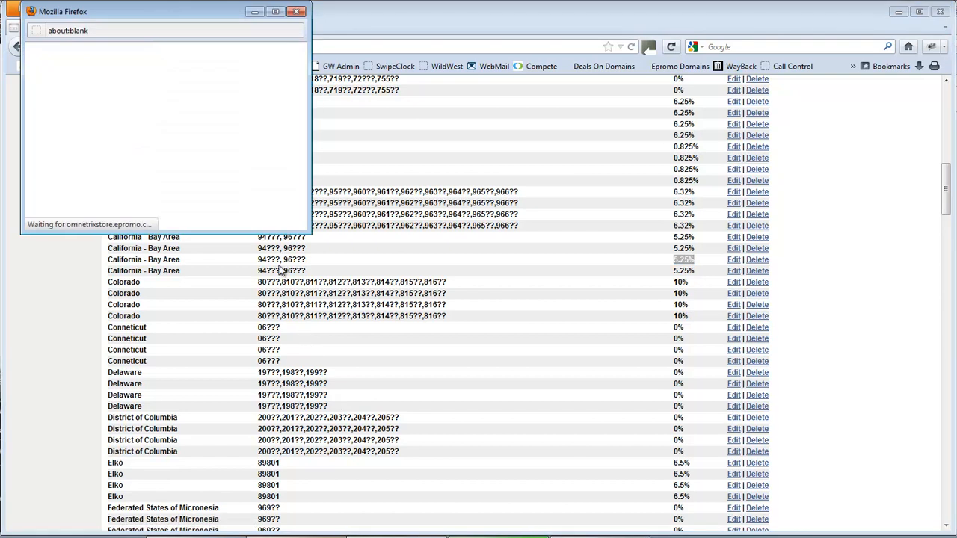
click(156, 149)
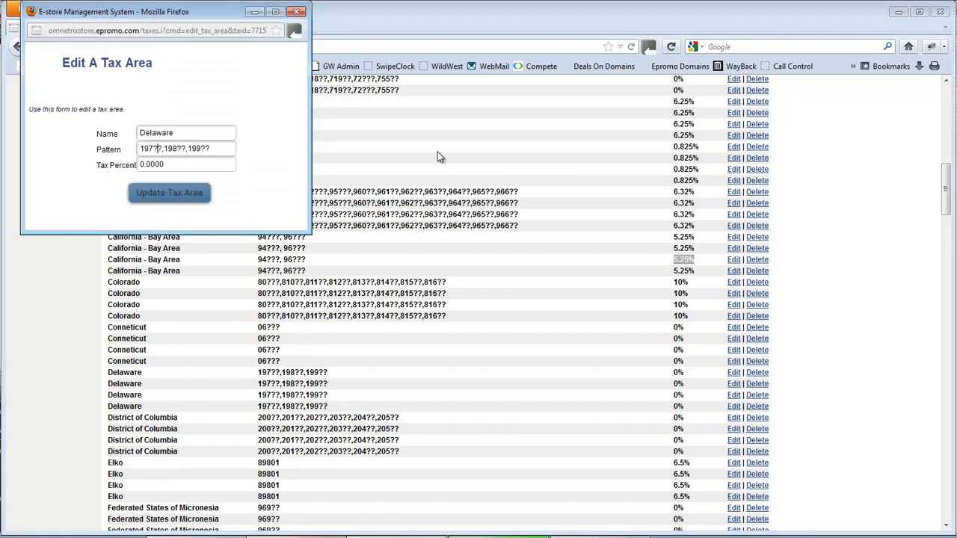
key(Delete)
key(Delete)
key(BackSpace)
text(87)
drag(166, 165, 140, 164)
text(1.0)
click(160, 196)
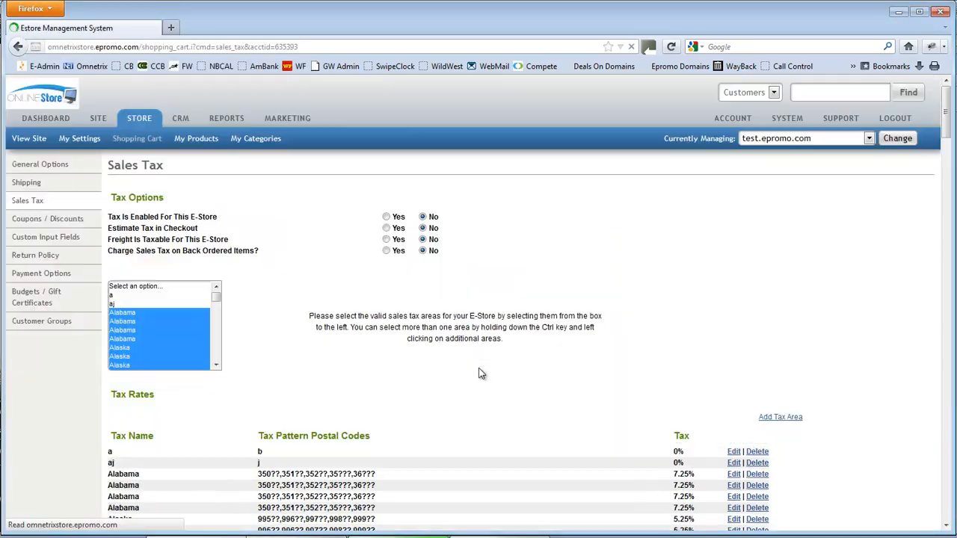
scroll(480, 374, down, 6)
scroll(478, 369, down, 12)
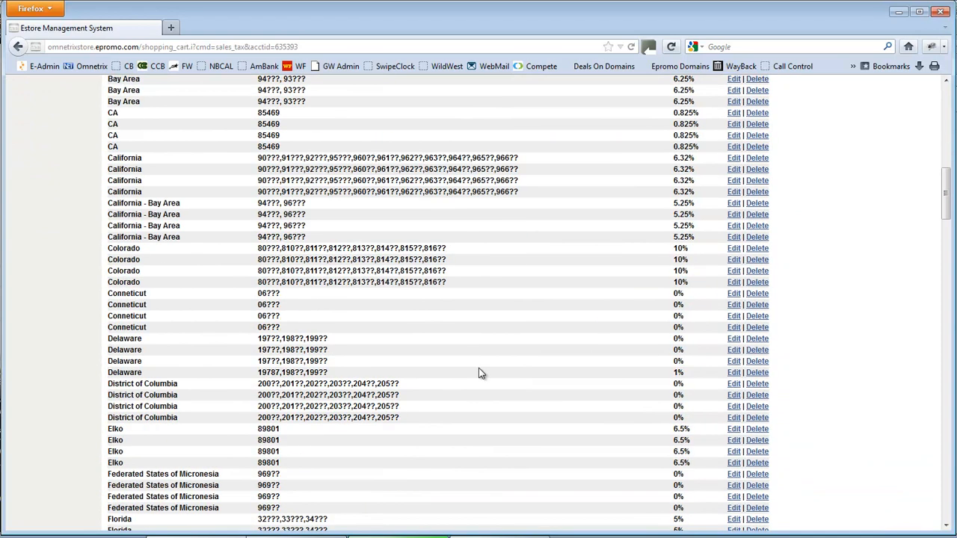
scroll(480, 371, up, 11)
scroll(477, 358, up, 7)
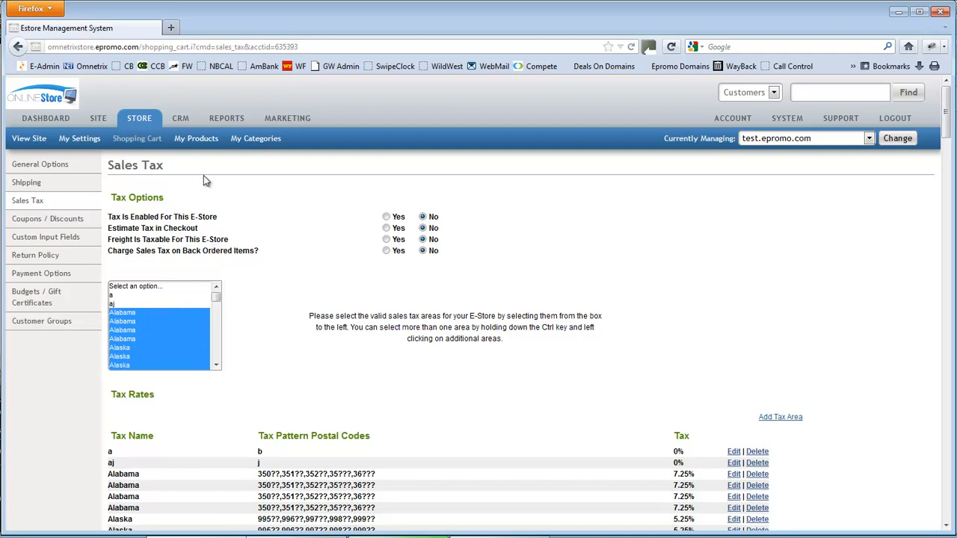
Open the shopping cart's payment options and the Credit Card term for editing, view the payment types and keep Credit Card selected
click(131, 145)
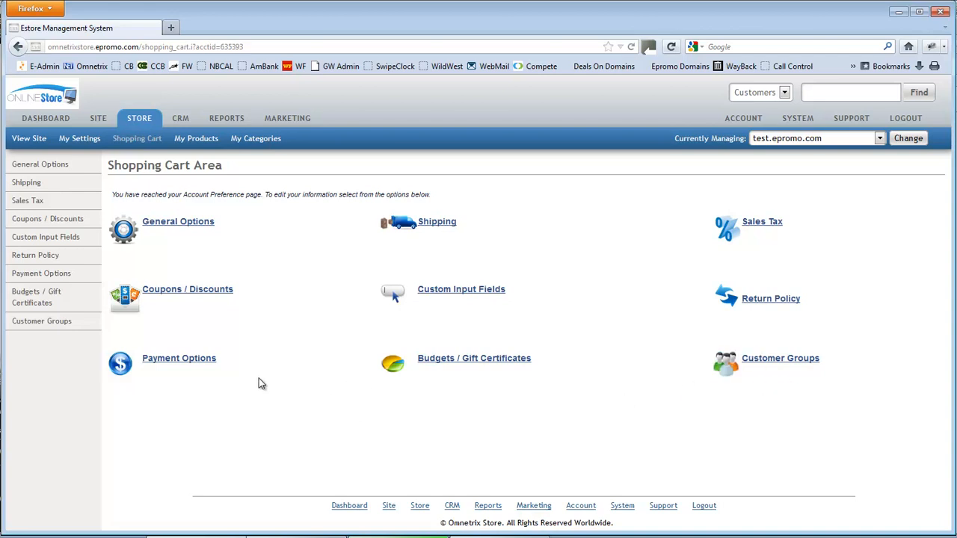
click(177, 359)
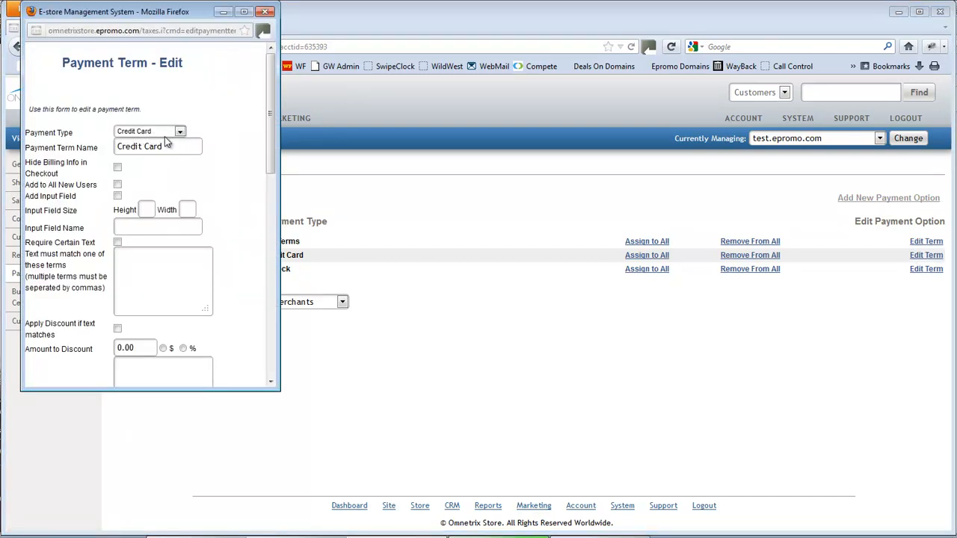
click(181, 131)
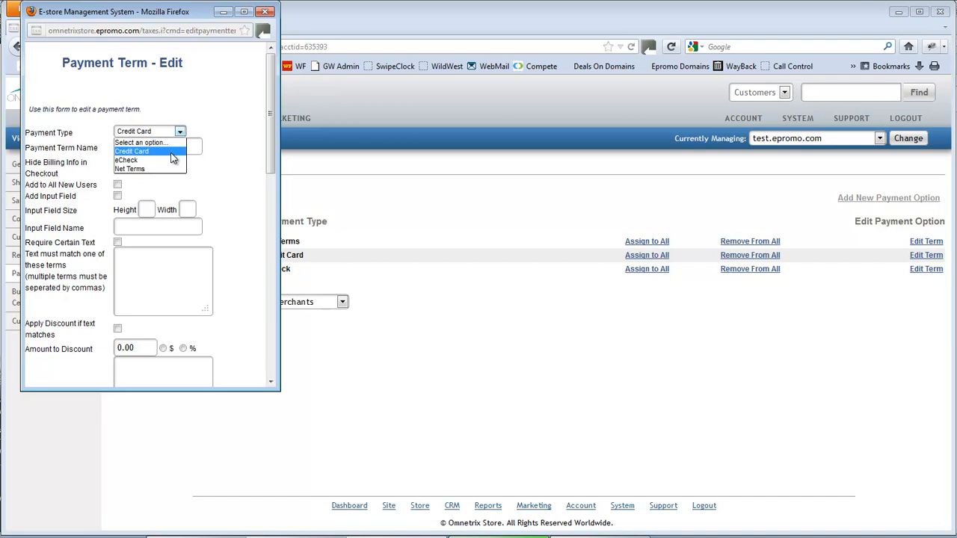
click(172, 152)
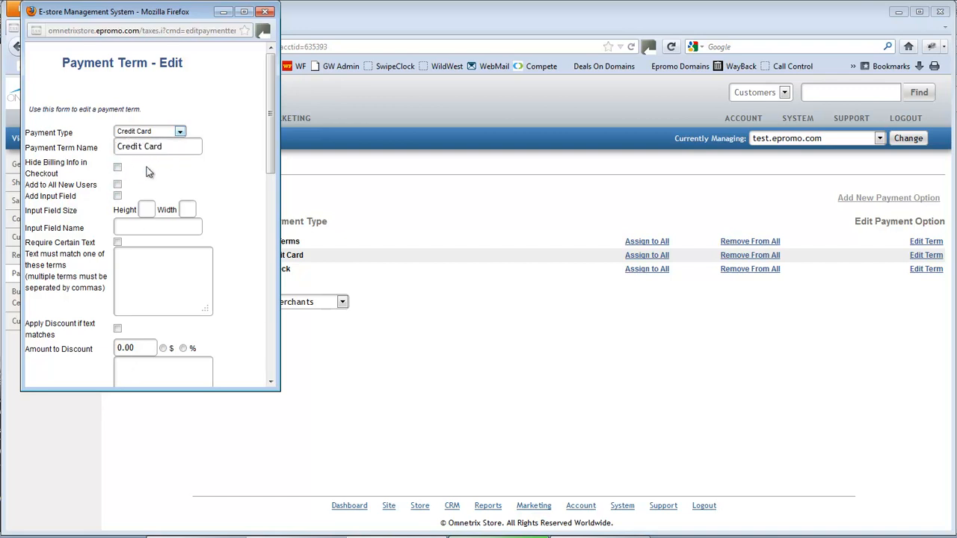
drag(280, 389, 337, 503)
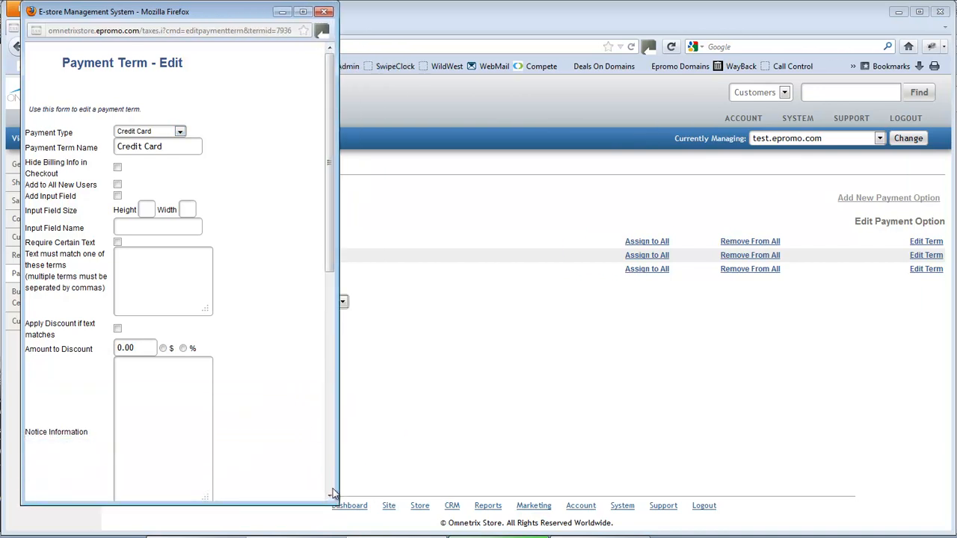
Try enabling Add to All New Users for the Credit Card term, review the rest of its form and close it without updating
click(118, 185)
click(118, 189)
drag(253, 13, 475, 36)
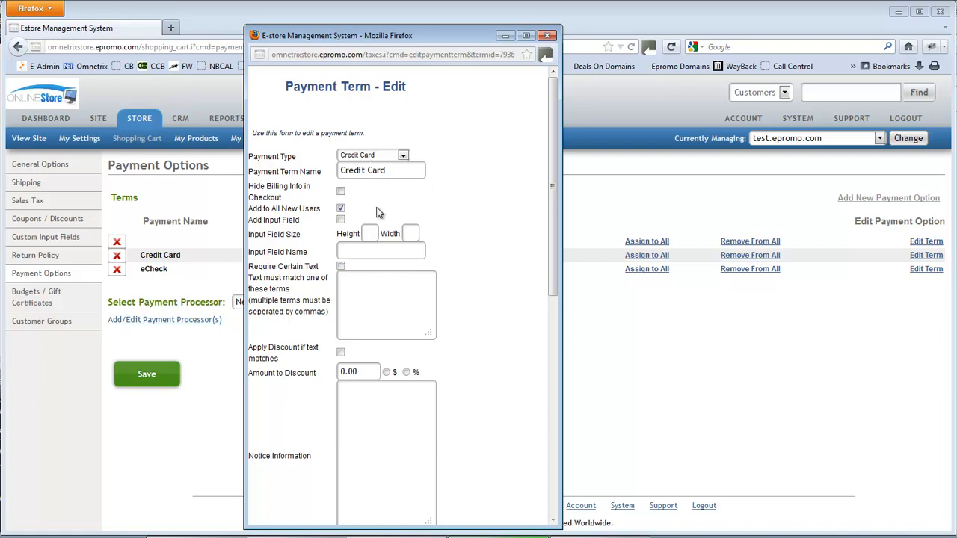
click(341, 209)
click(341, 209)
scroll(293, 435, down, 6)
scroll(299, 432, up, 5)
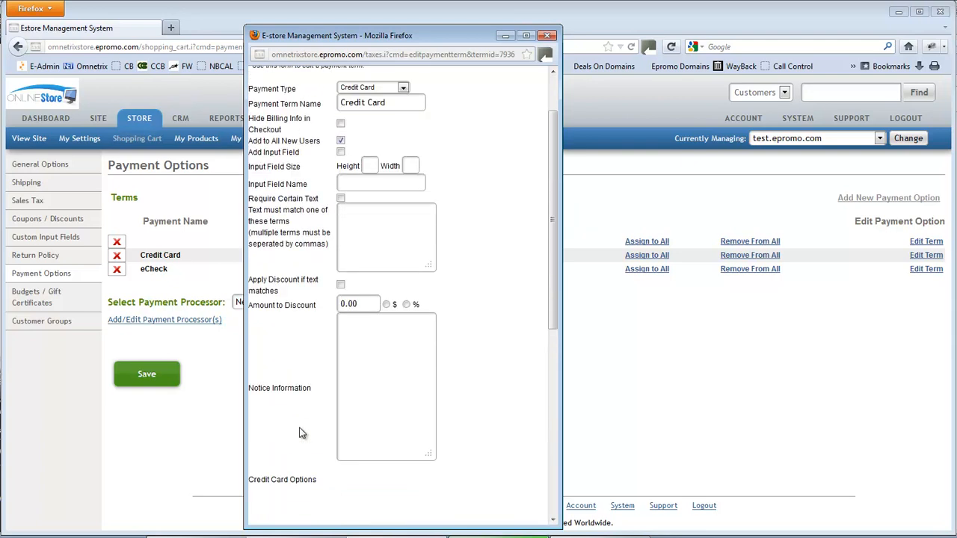
scroll(302, 432, up, 2)
scroll(285, 363, down, 6)
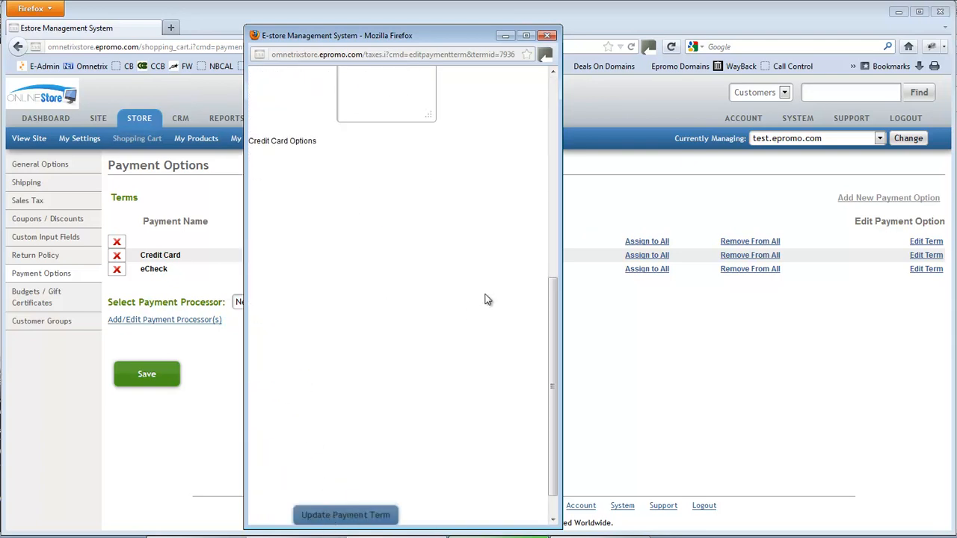
click(549, 35)
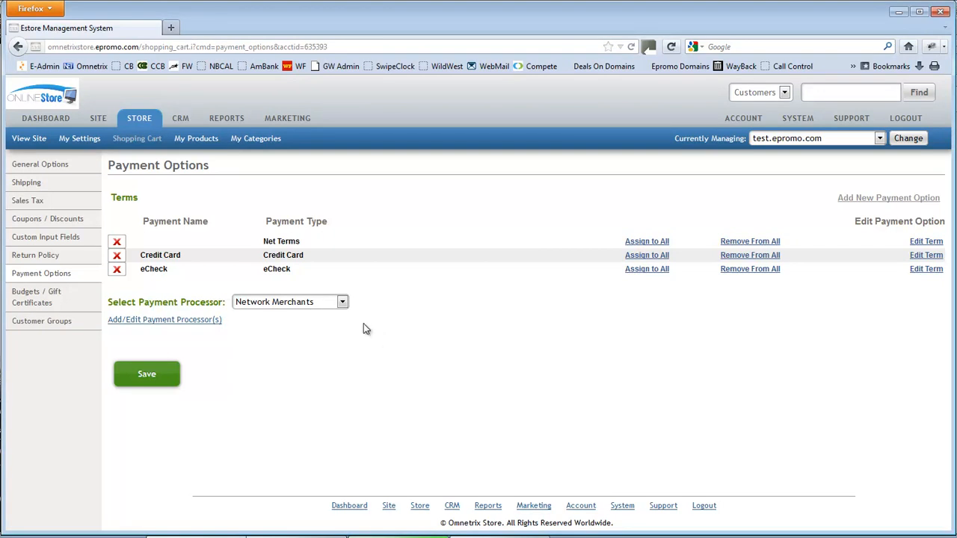
View the selectable payment processors without changing the selection, and open the list of payment processing accounts to examine its Network Merchants entry
drag(110, 302, 226, 304)
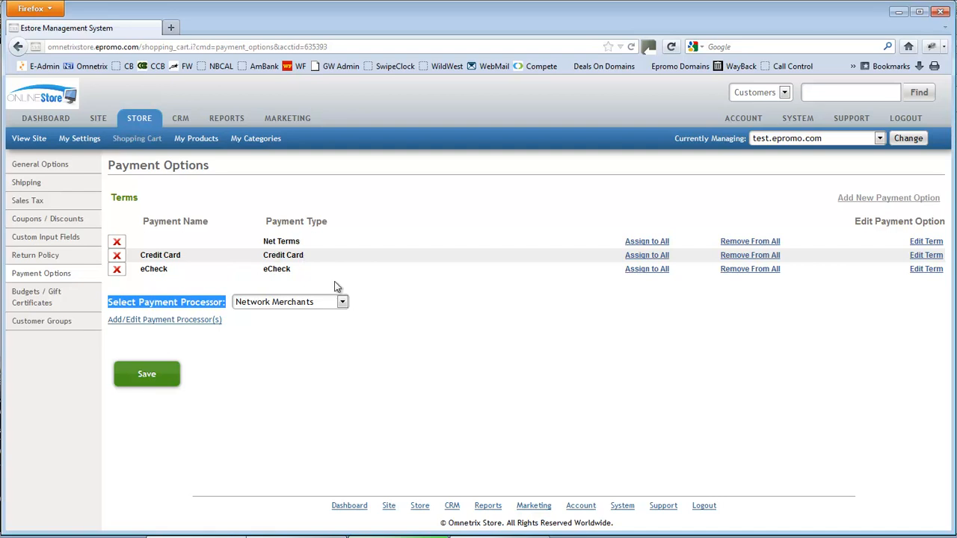
click(342, 302)
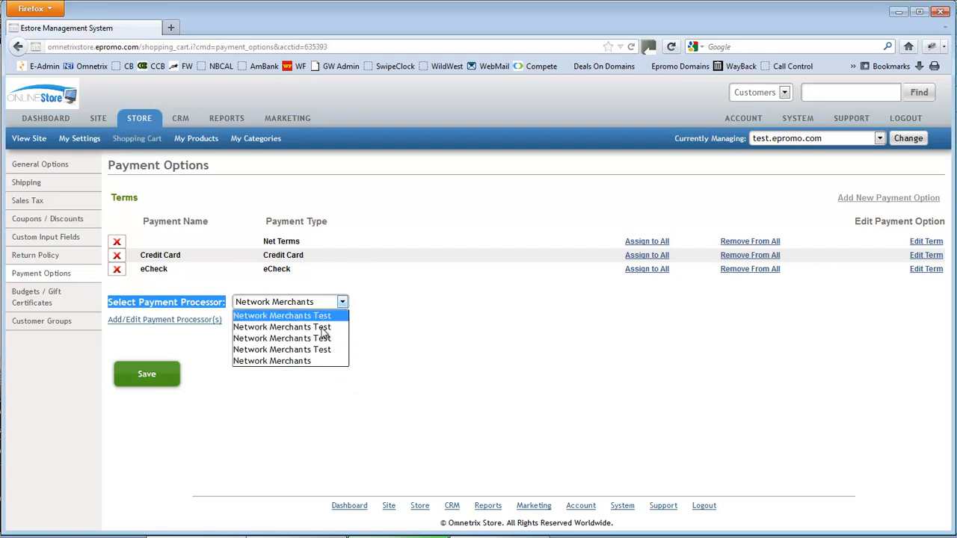
click(454, 317)
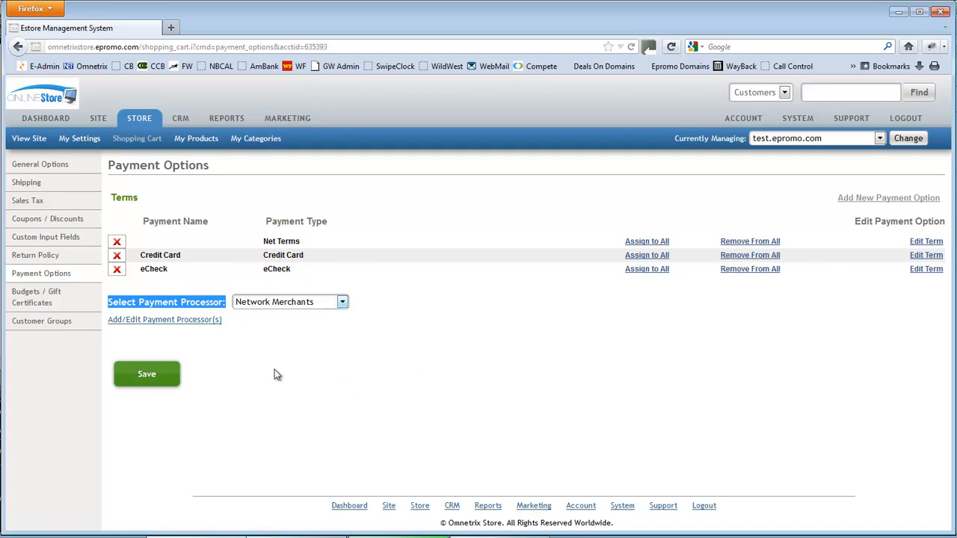
click(180, 321)
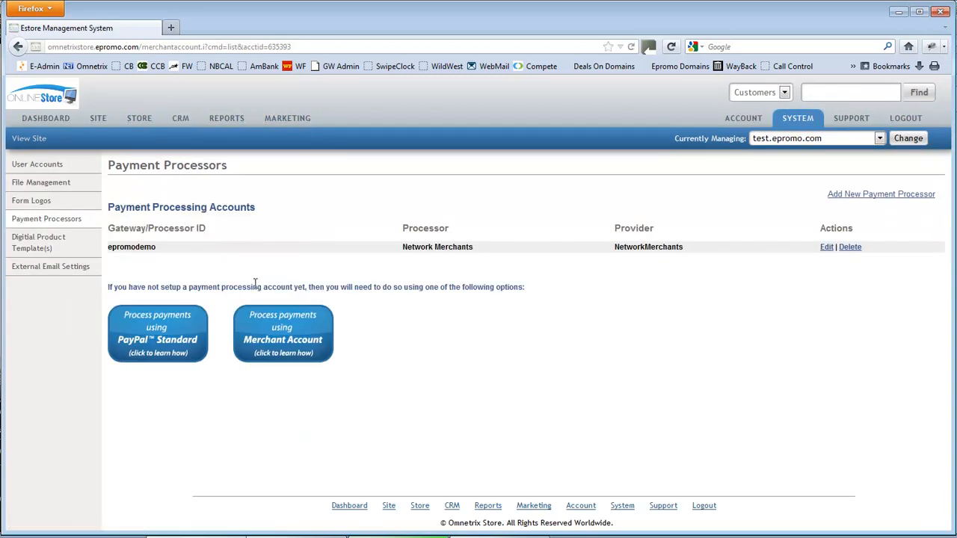
drag(402, 247, 480, 247)
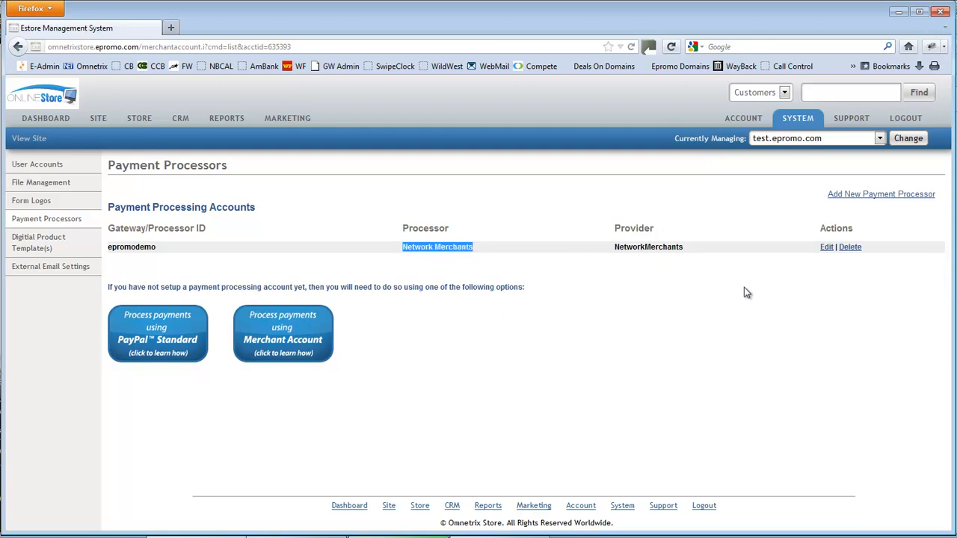
Start adding a new payment processor with PayPal as the provider, and return to the payment options without saving it
click(843, 196)
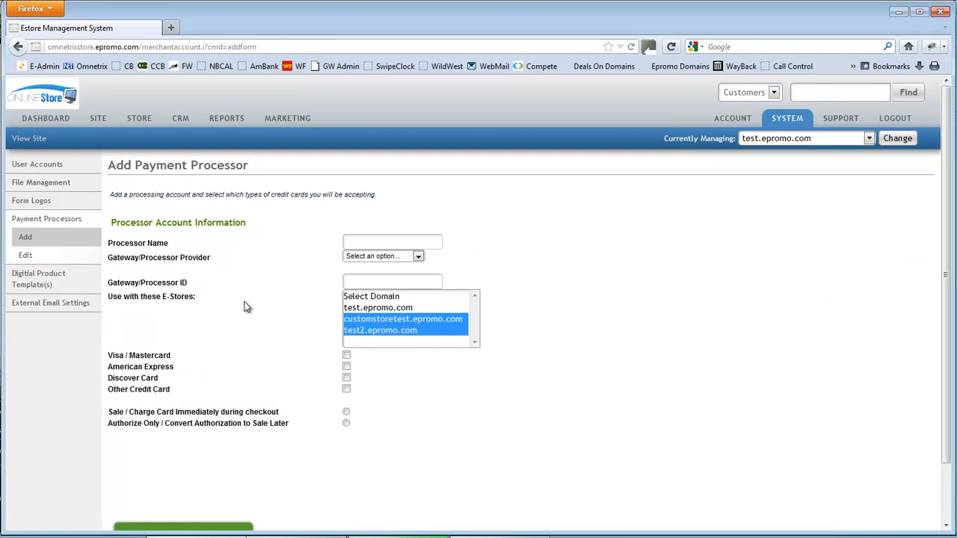
click(409, 258)
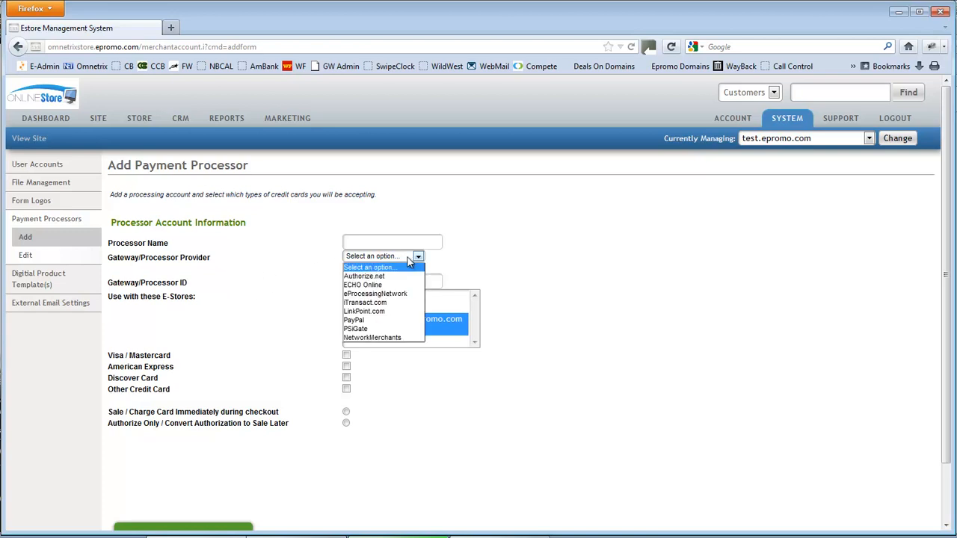
click(361, 320)
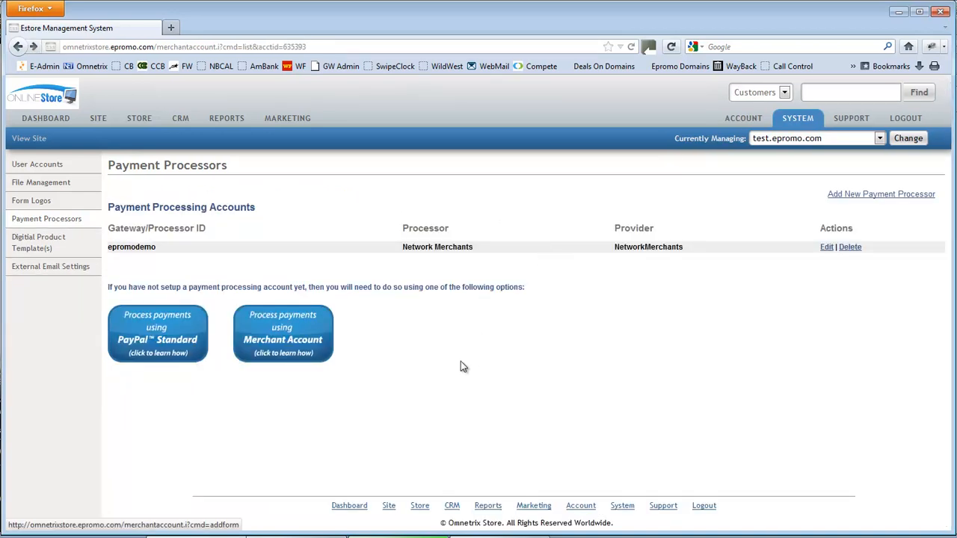
key(alt+Left)
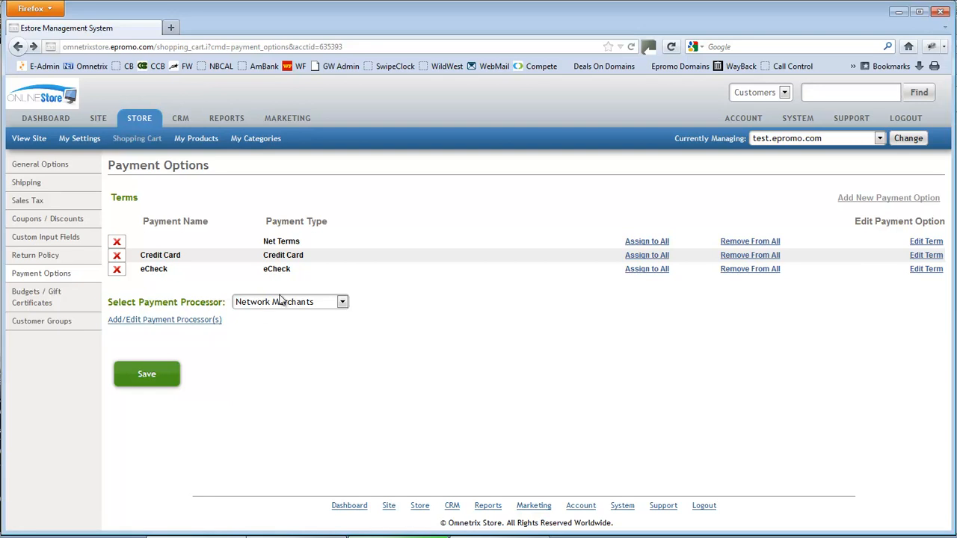
Reopen the Credit Card term to view its Add to All New Users option, close it and look at the eCheck entry
click(927, 256)
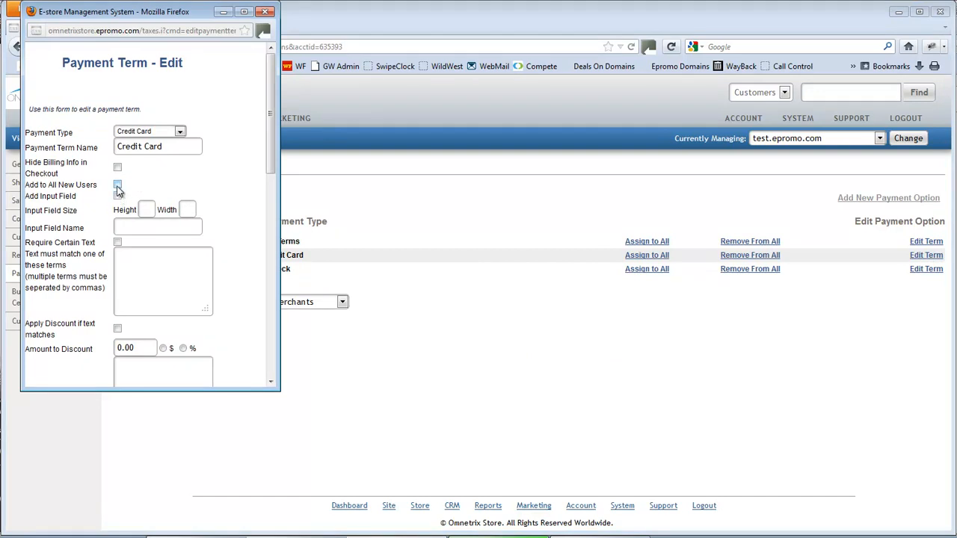
click(266, 13)
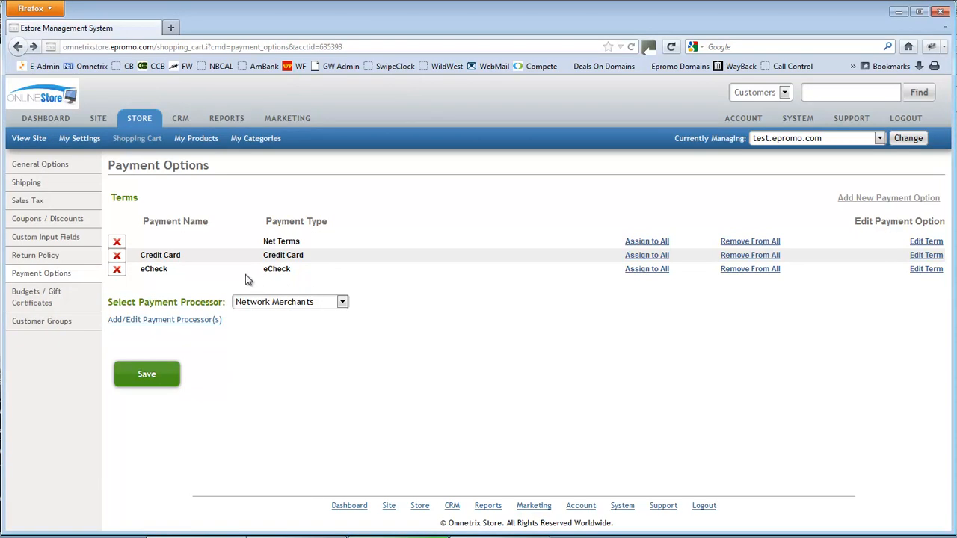
drag(253, 276, 324, 273)
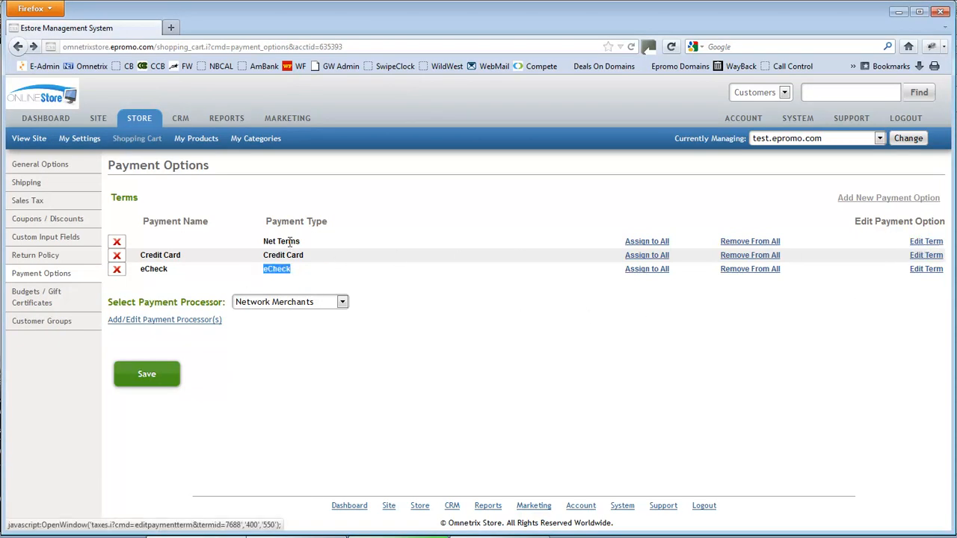
Name the Net Terms payment term "Pay Later" and save the update to the term
click(918, 241)
click(134, 145)
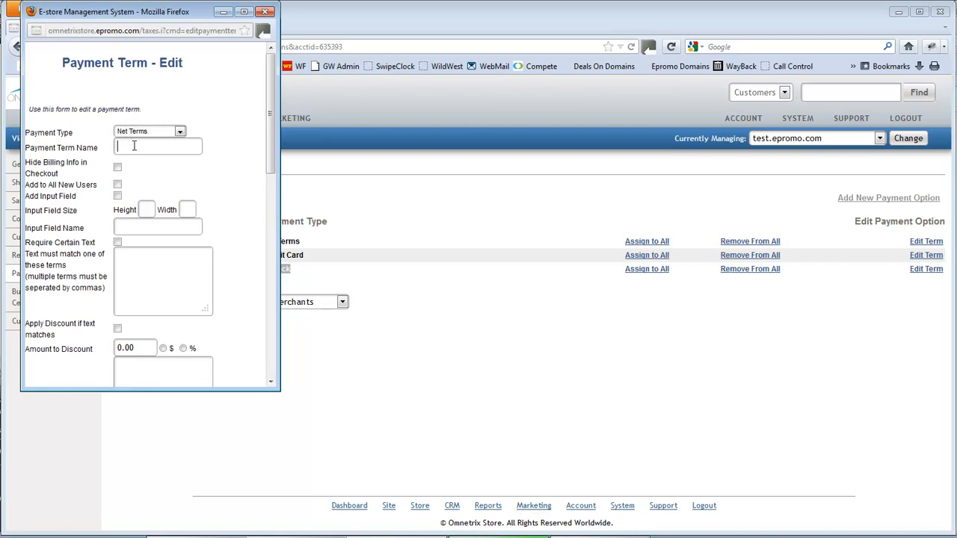
text(Pay Later)
scroll(223, 321, down, 10)
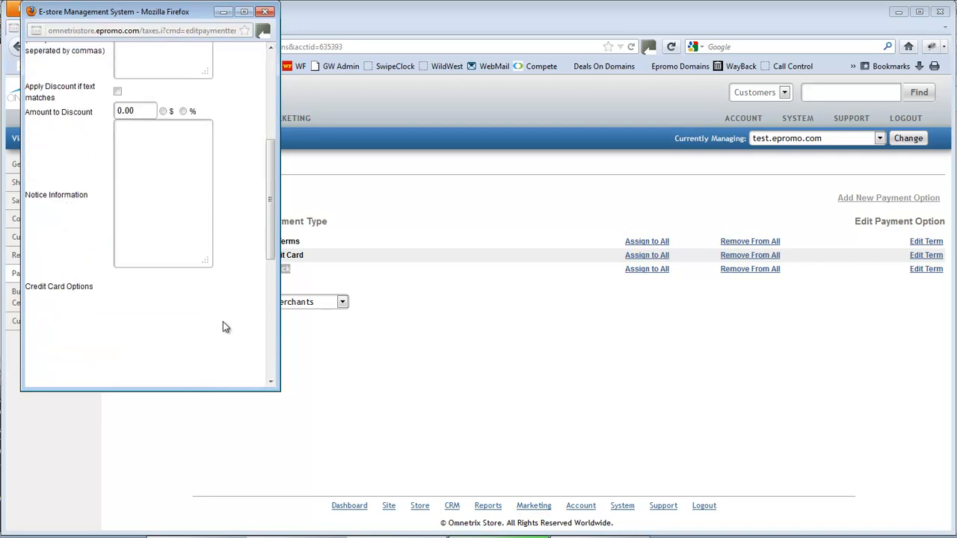
click(98, 342)
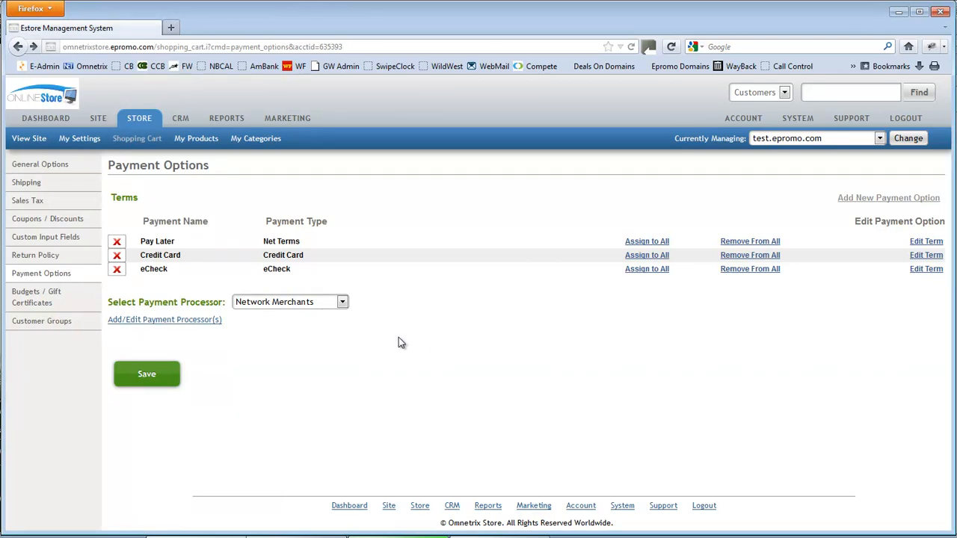
From the shopping cart overview, open Coupons / Discounts and the Return Policy text for viewing, and return to the overview
click(131, 142)
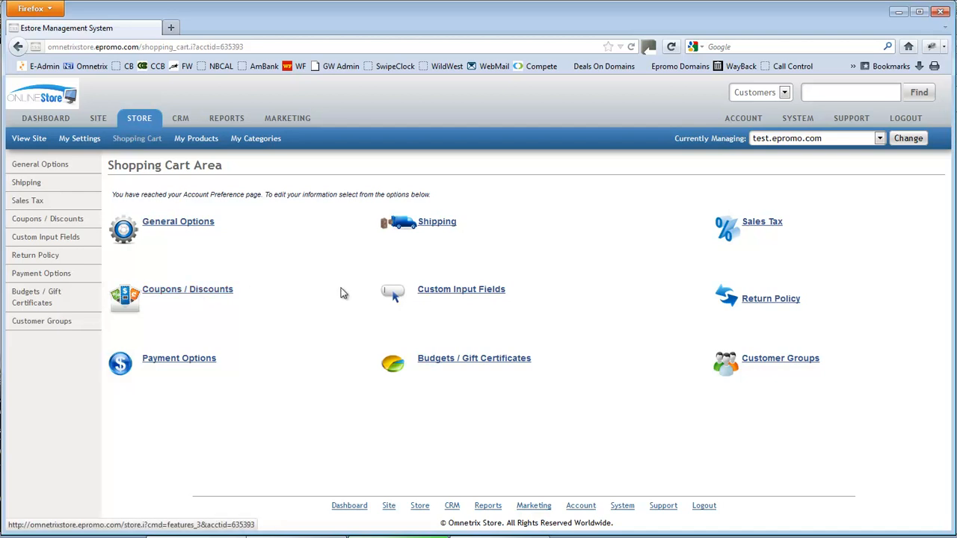
click(224, 293)
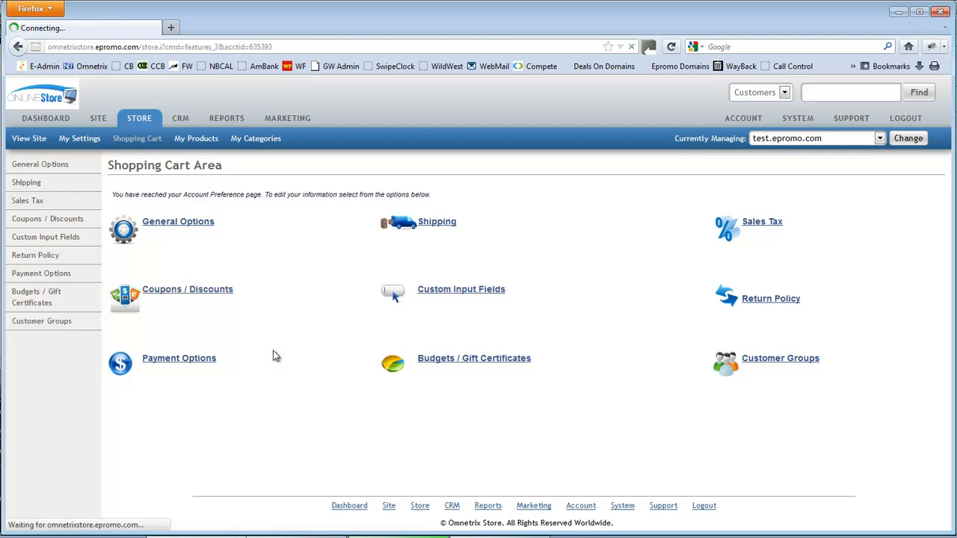
key(alt+Left)
click(749, 302)
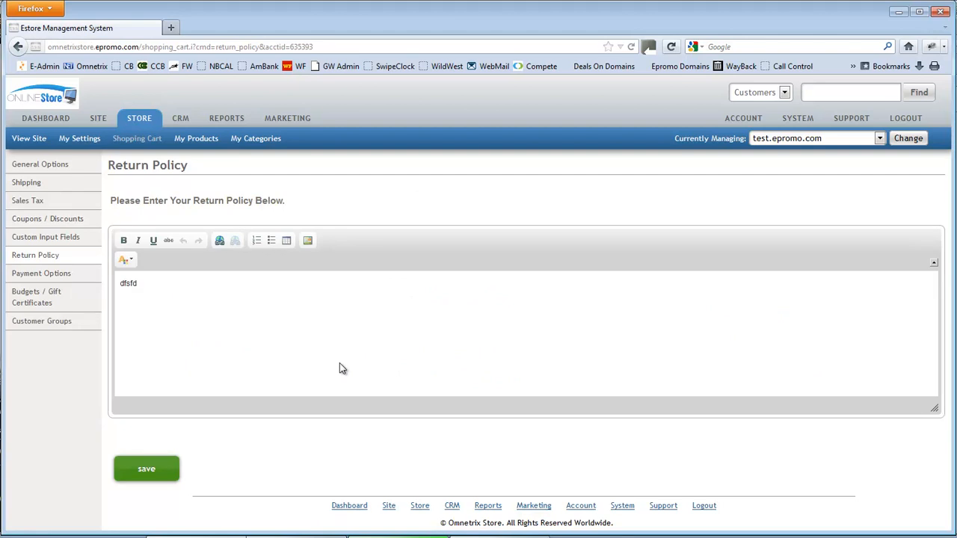
key(alt+Left)
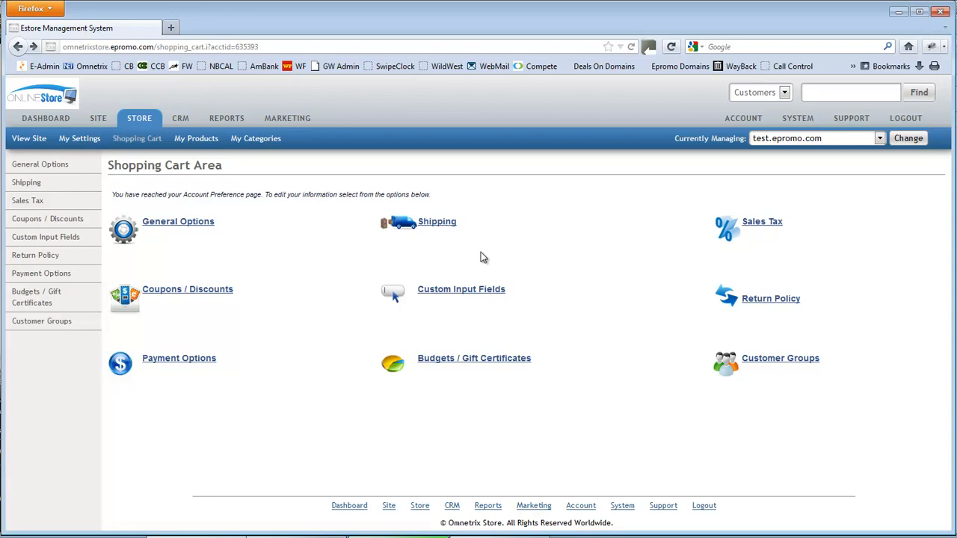
Open the support video tutorials and expand the Editing Your Site, Managing Products and Payment Processing lists
click(848, 120)
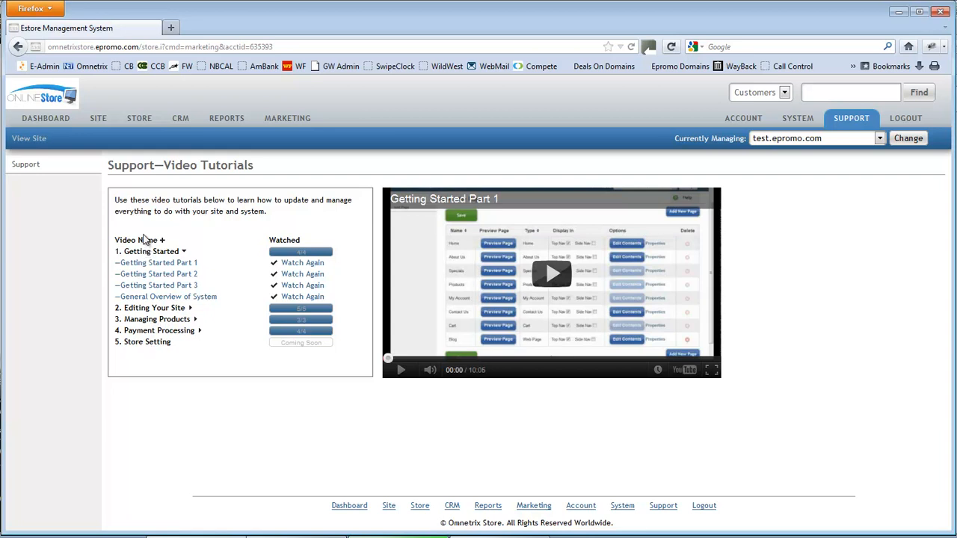
click(155, 308)
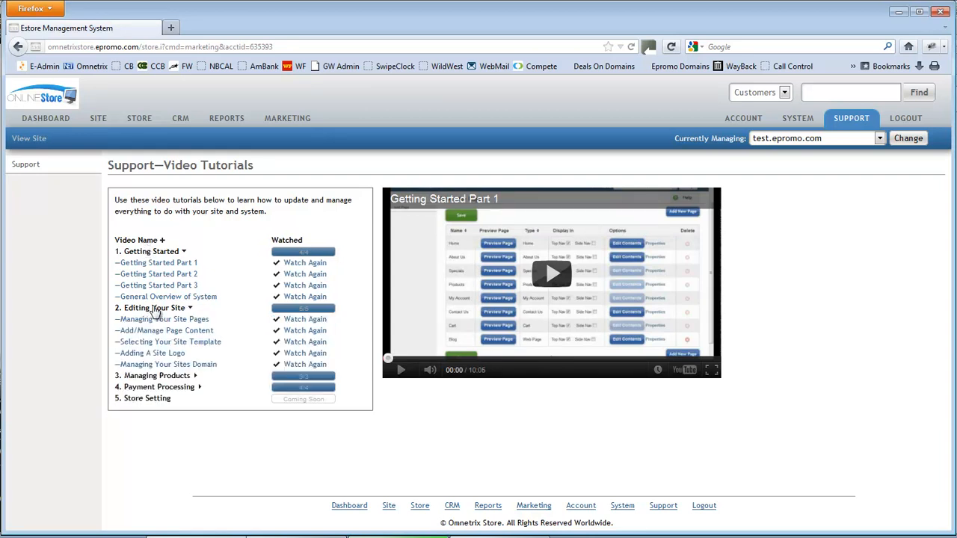
click(164, 376)
click(182, 422)
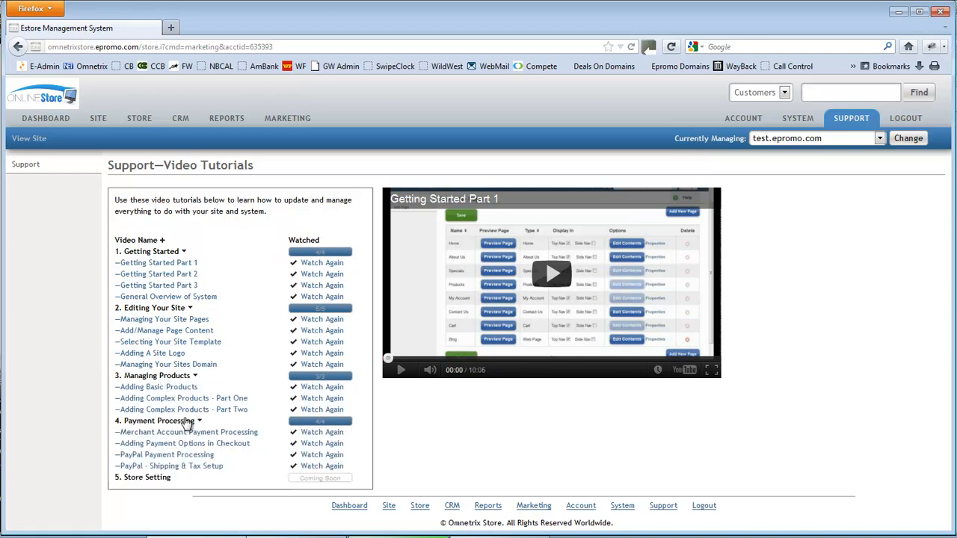